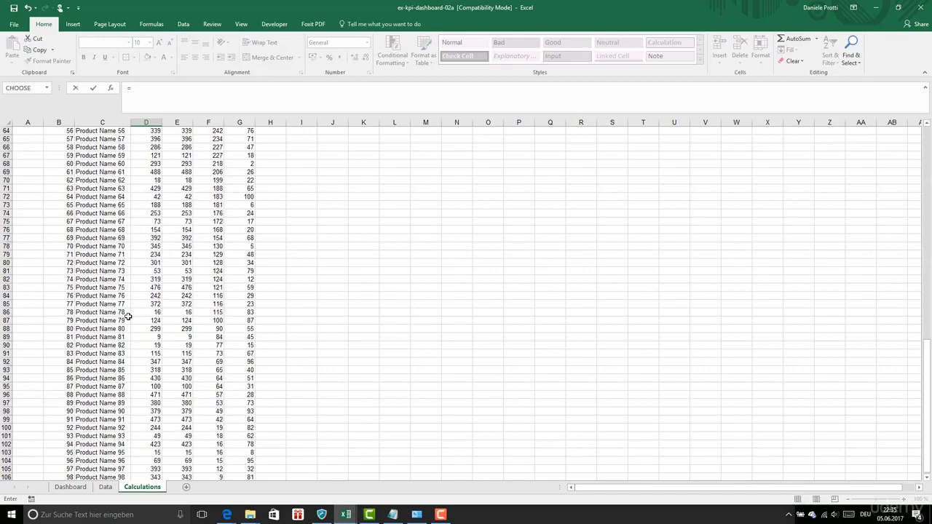
Complete the Maximum position formula in D3 of Calculations as =$B$108-COUNTA(Dashboard!C6:C15)
text(CO)
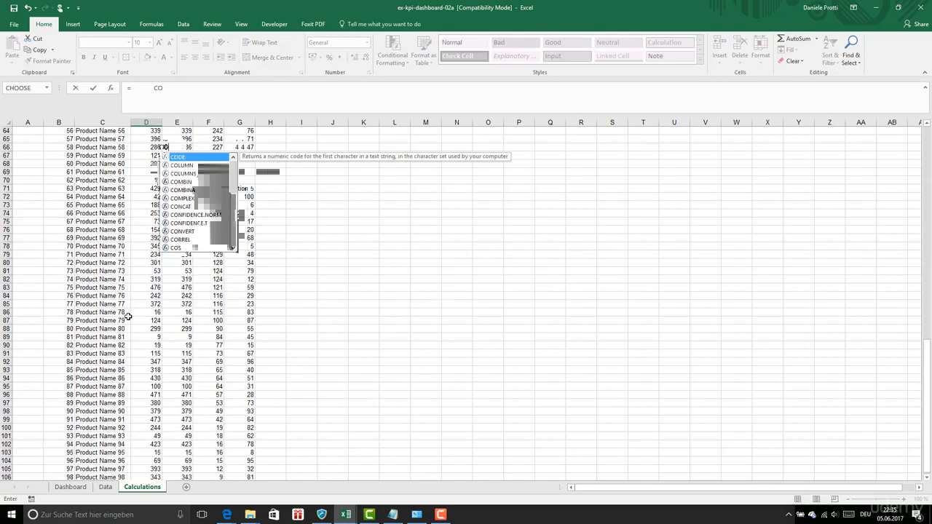
text(UNTA(Dashboard!)
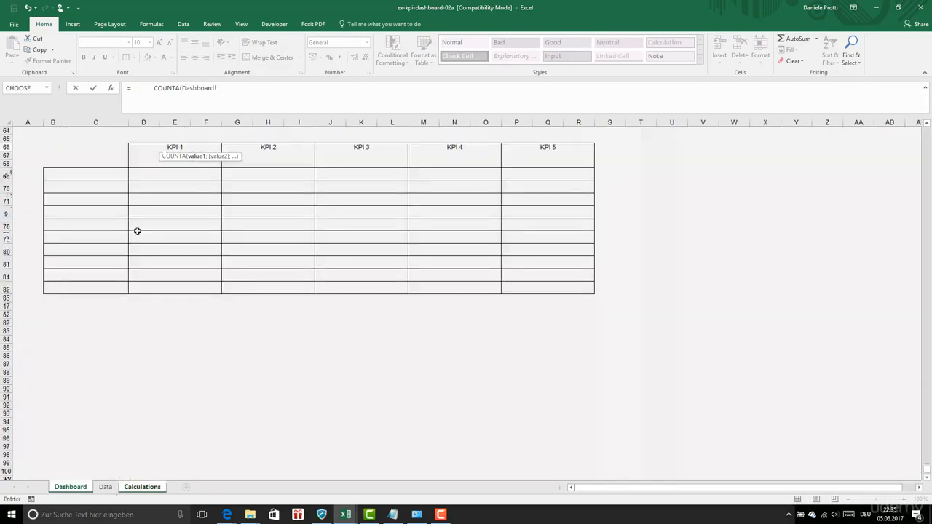
click(70, 486)
drag(94, 175, 94, 287)
text())
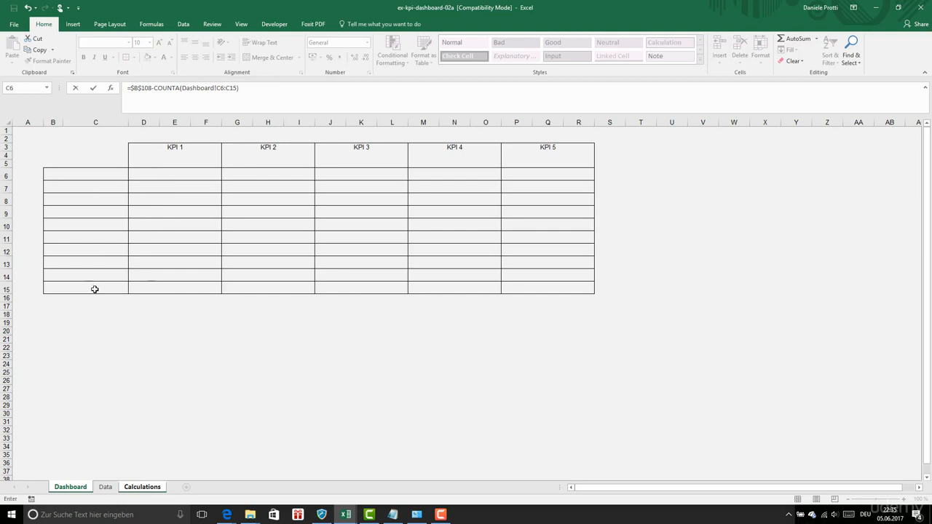
key(Return)
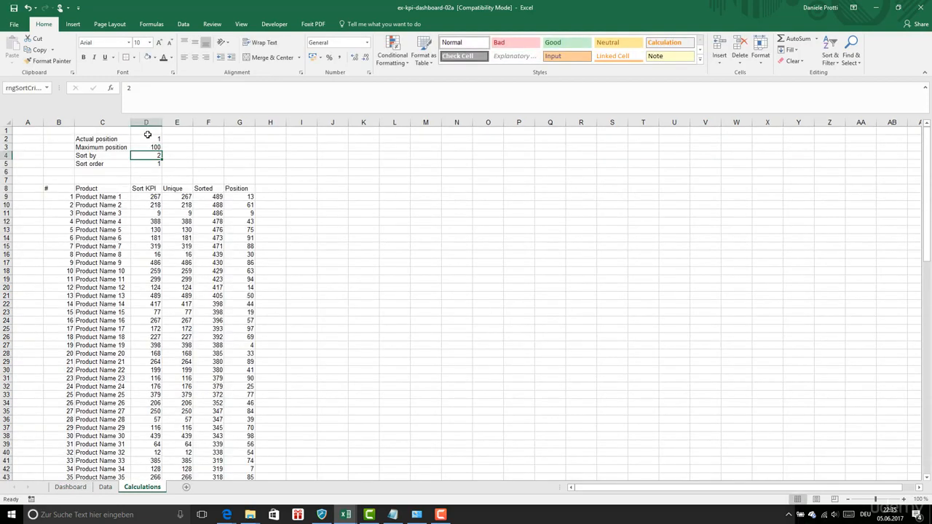
Make the Dashboard range in the Maximum position formula absolute, as Dashboard!$C$6:$C$15
click(144, 148)
click(216, 87)
text($B$108-COUNTA(Dashboard!$C6:C15)
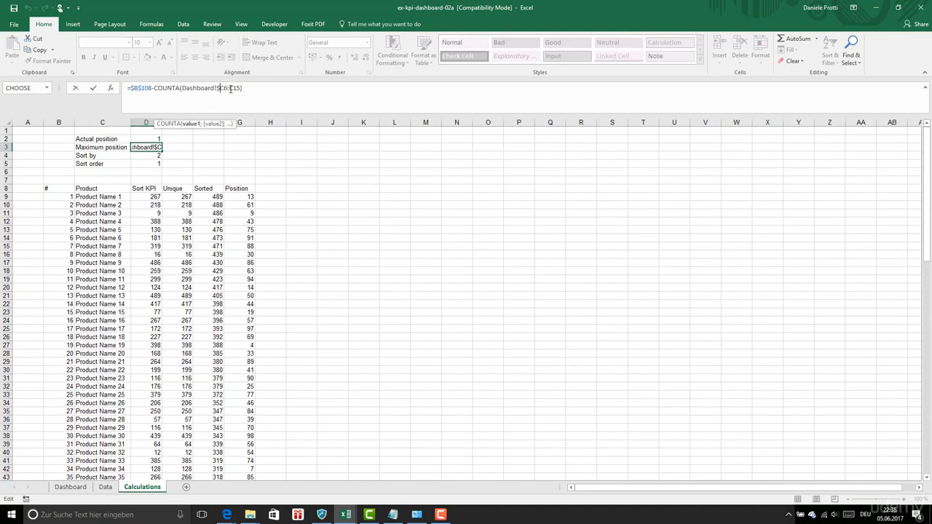
click(224, 88)
text($)
click(235, 88)
key(F4)
key(ctrl+Return)
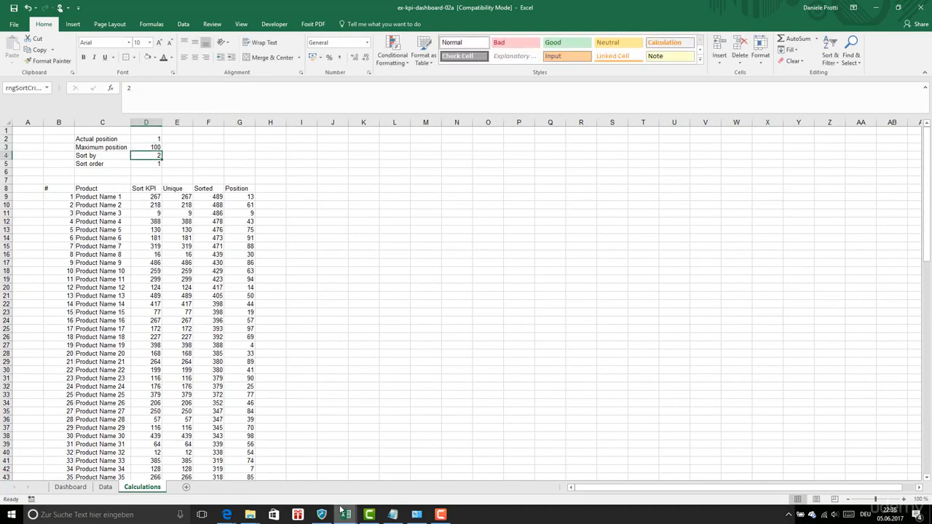
Append +1 to the Maximum position formula in D3 and check it against the product list
click(269, 88)
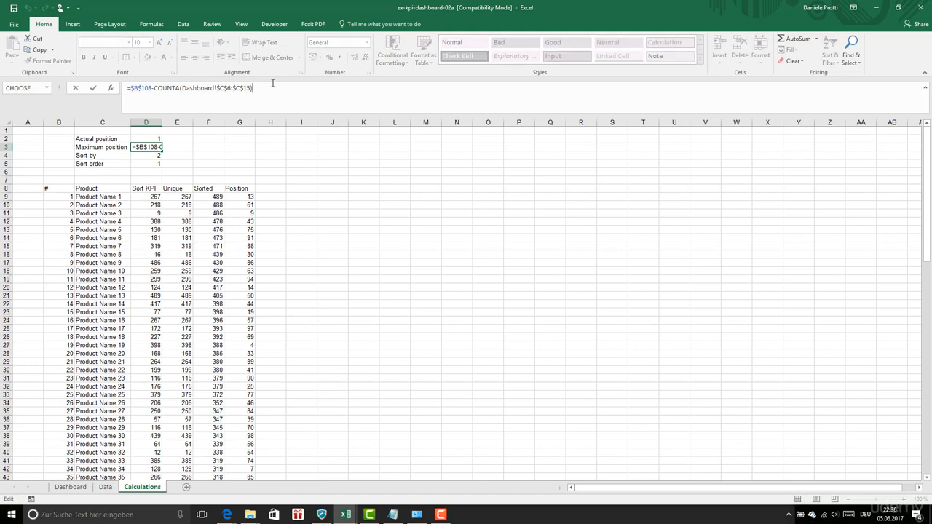
text(+1)
key(Return)
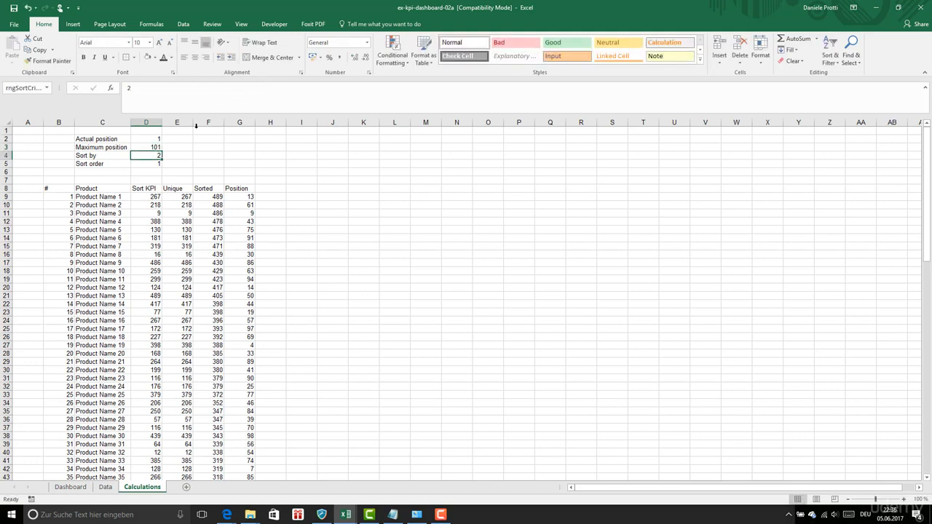
click(149, 148)
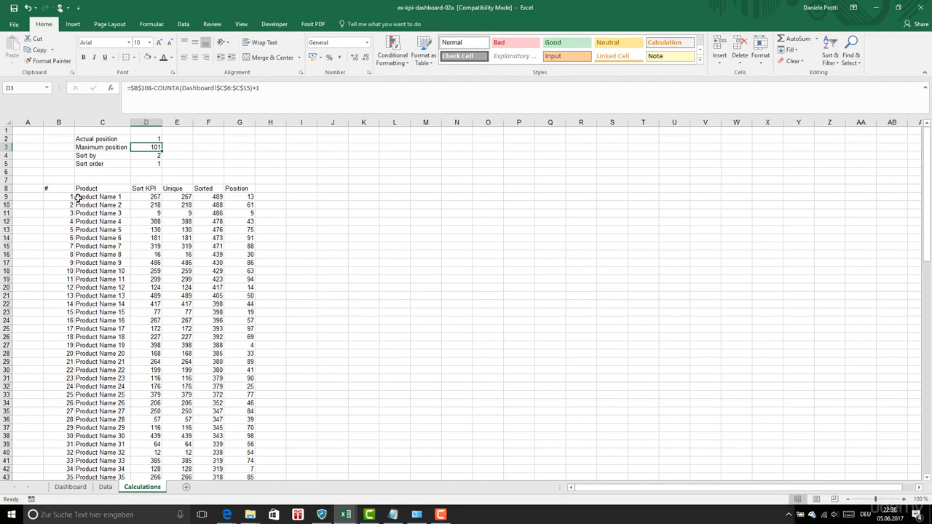
scroll(61, 289, down, 15)
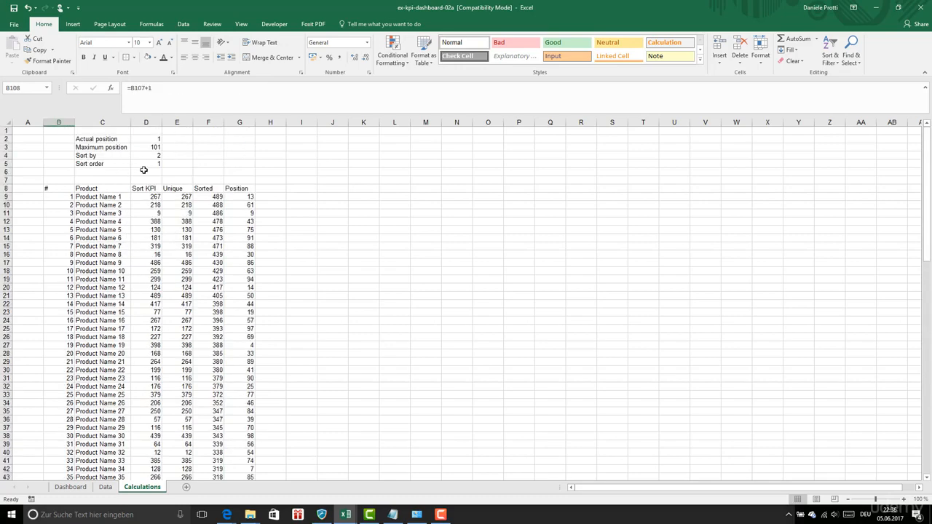
click(149, 147)
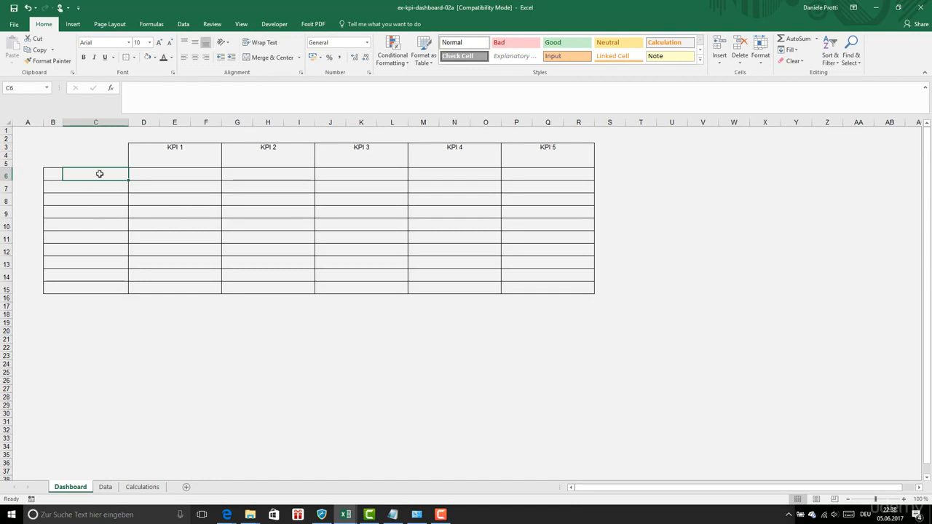
Enter =OFFSET(Calculations!C8;Calculations!D2;0;1;1) in cell C6 of the Dashboard sheet
text(=O)
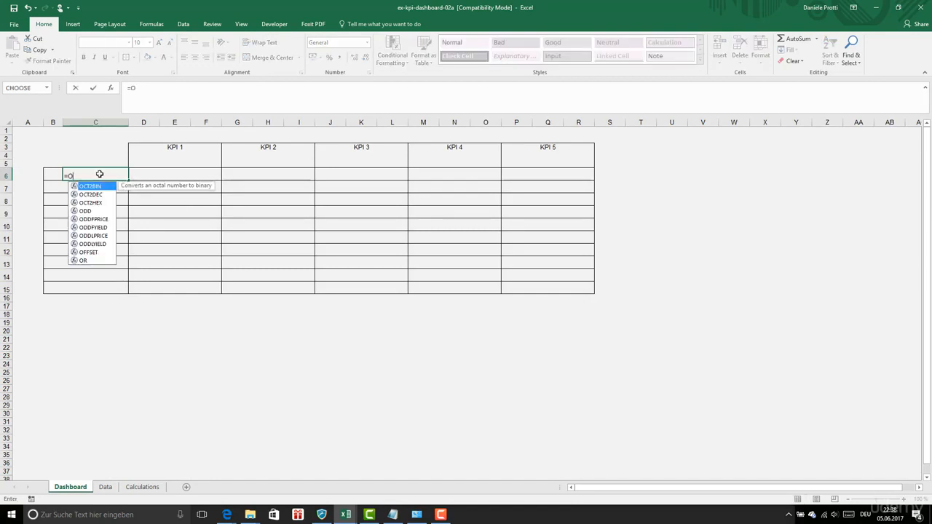
text(FFSET)
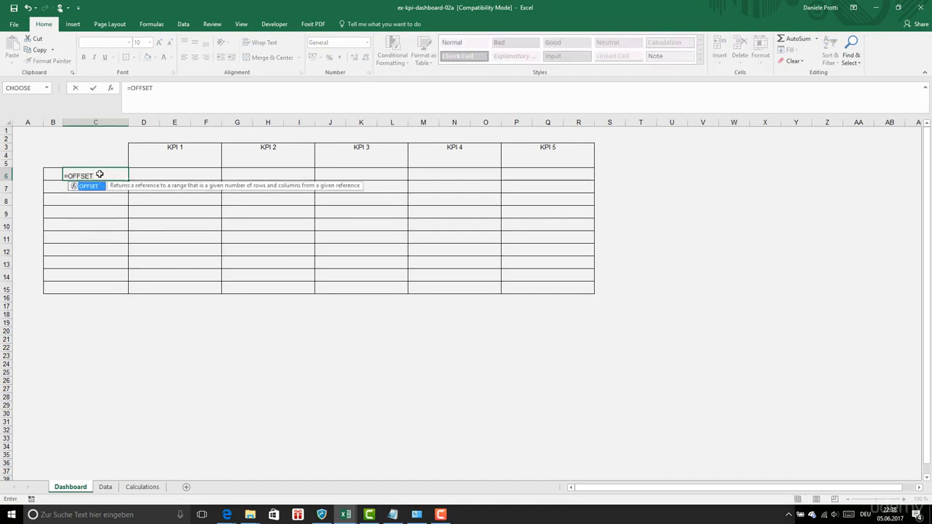
text(()
click(142, 487)
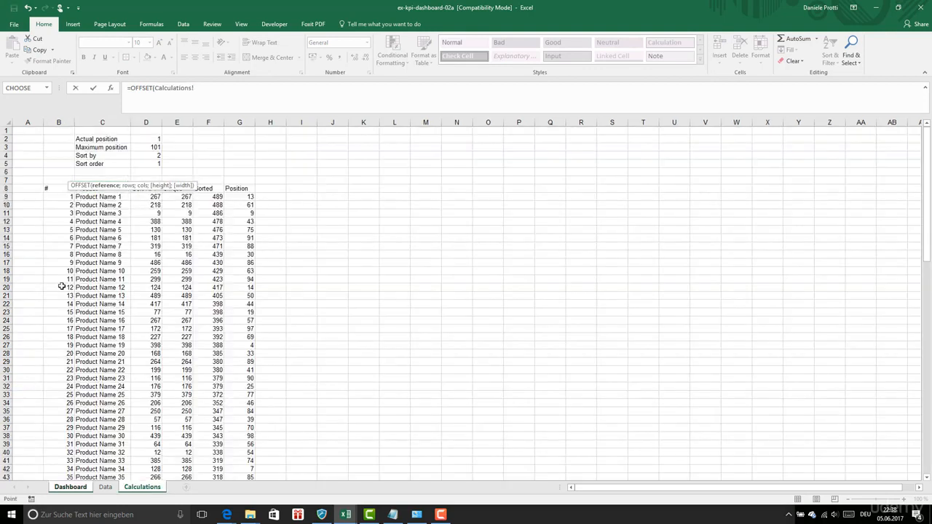
click(97, 181)
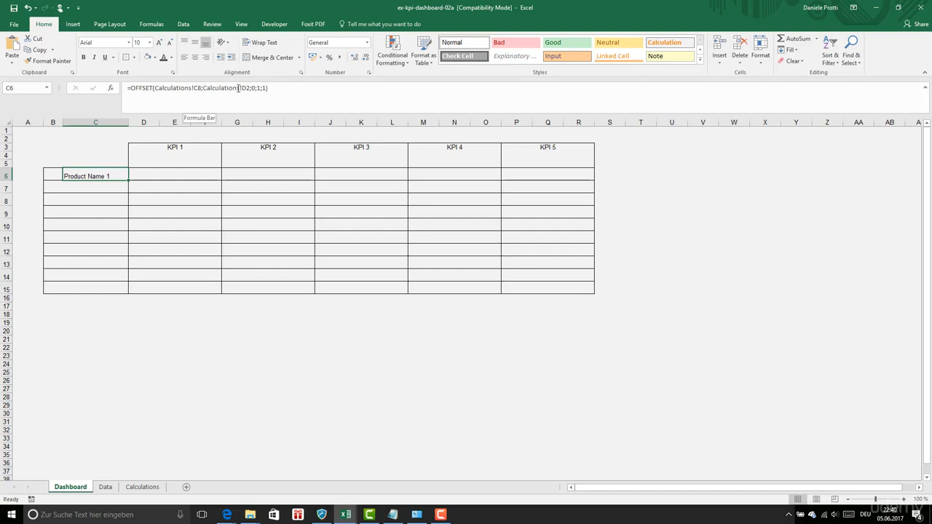
Make the row-offset reference in the C6 formula absolute, as Calculations!$D$2
click(238, 88)
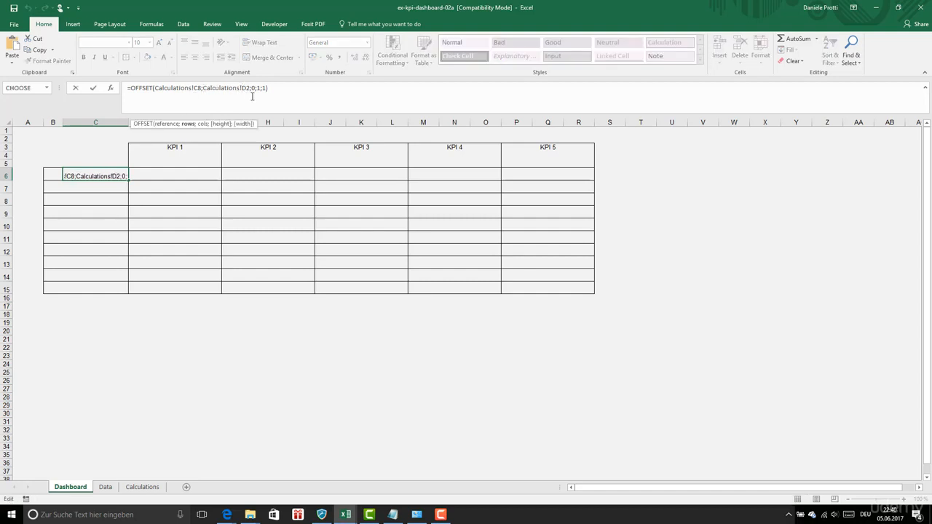
text($)
key(Right)
text($)
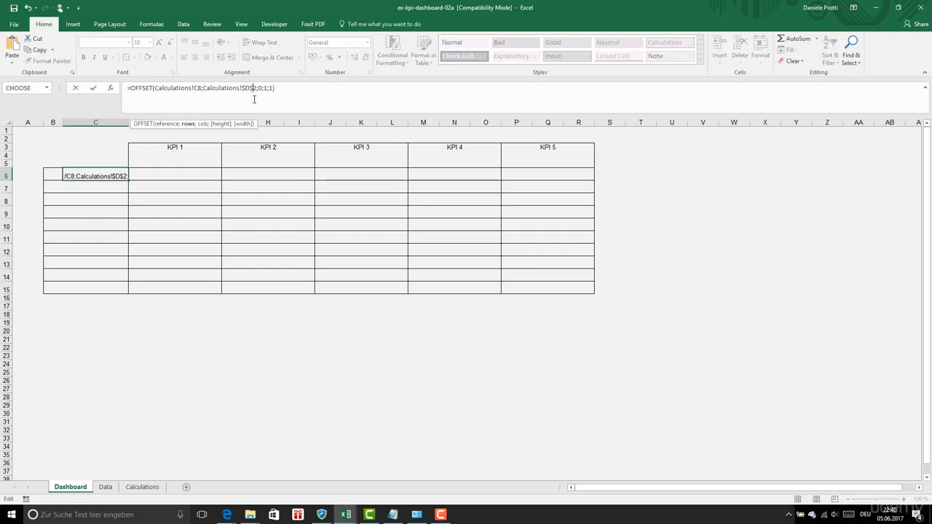
key(Return)
Fill the OFFSET formula from C6 down to C15 and check the copied references
click(111, 177)
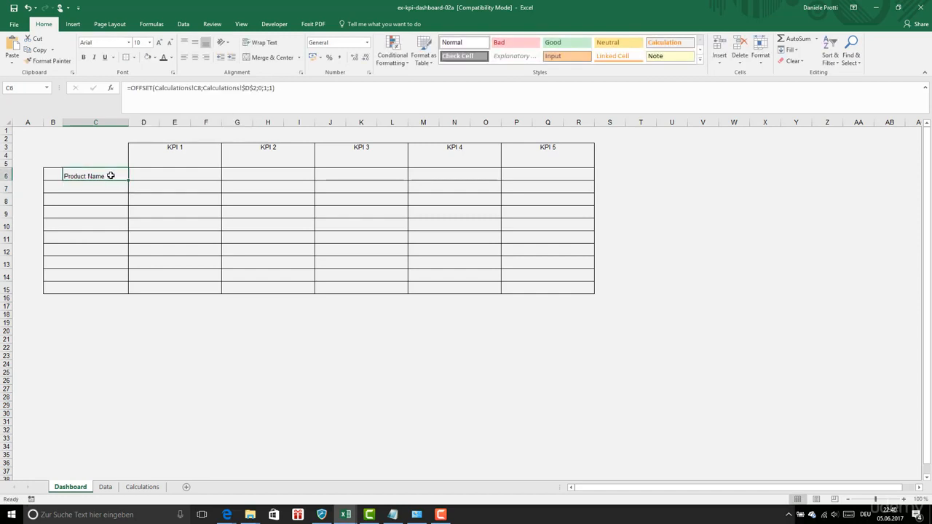
drag(128, 182, 128, 289)
click(115, 233)
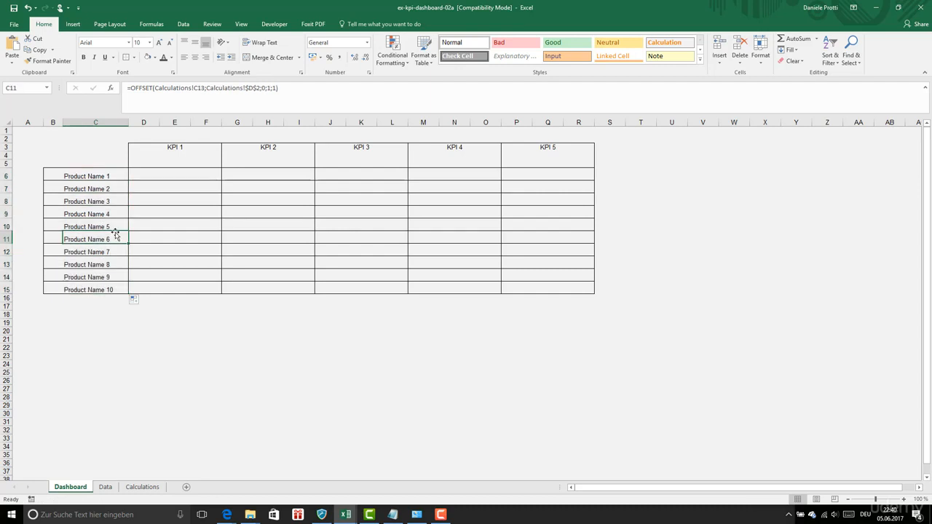
click(113, 177)
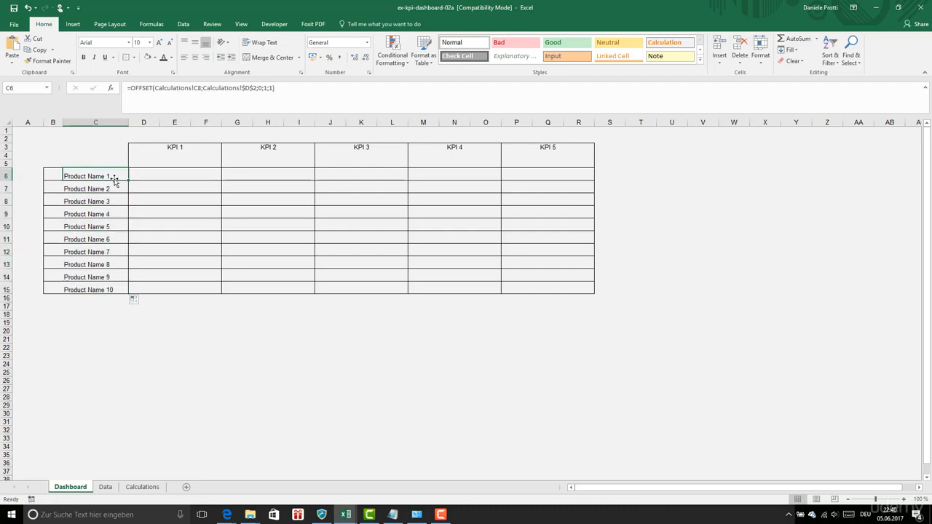
click(49, 180)
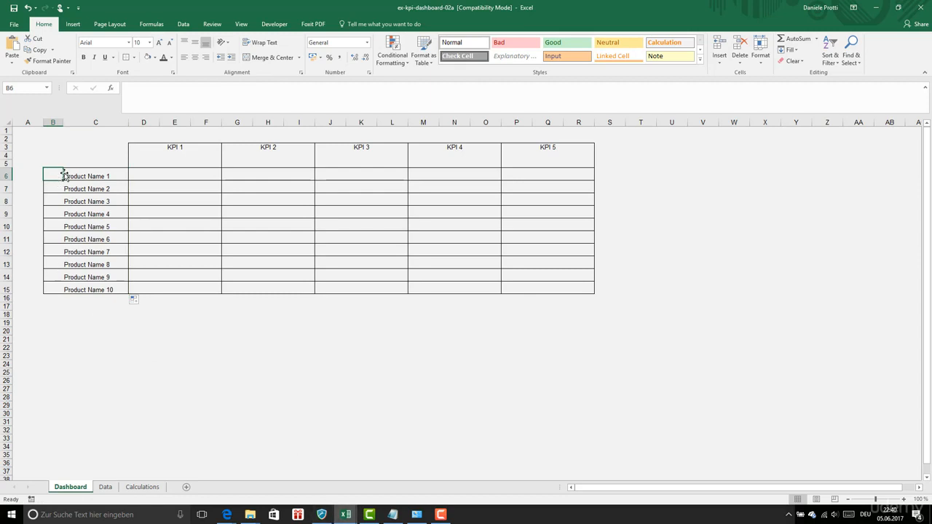
click(109, 176)
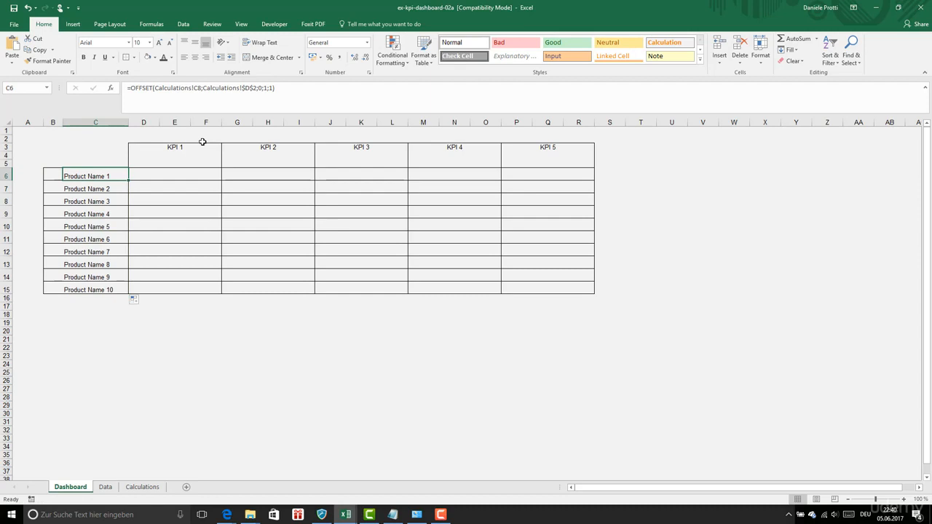
Insert a small option button form control below the KPI 1 header in the dashboard table
click(274, 24)
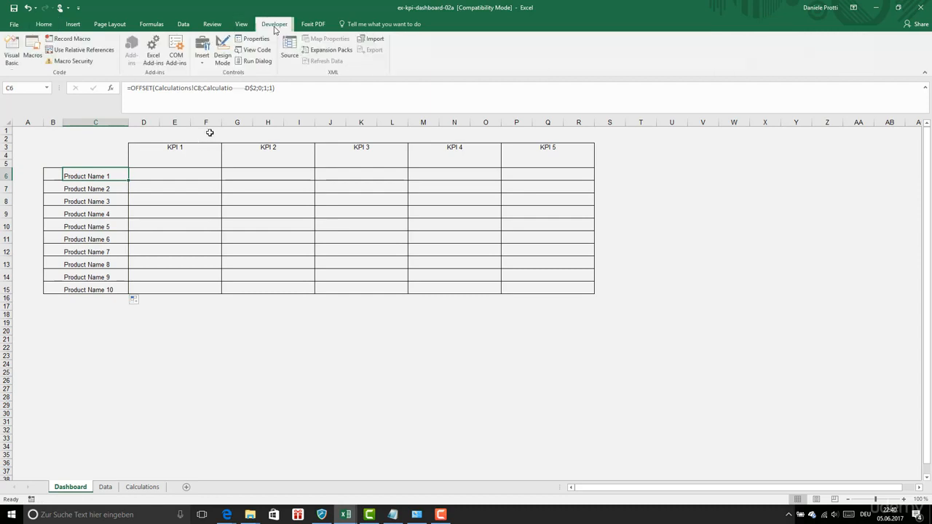
click(206, 52)
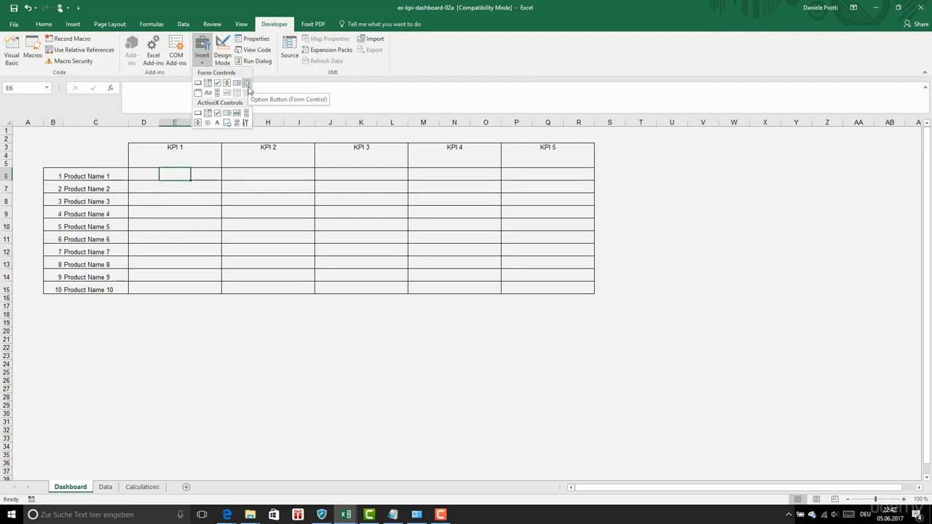
click(248, 85)
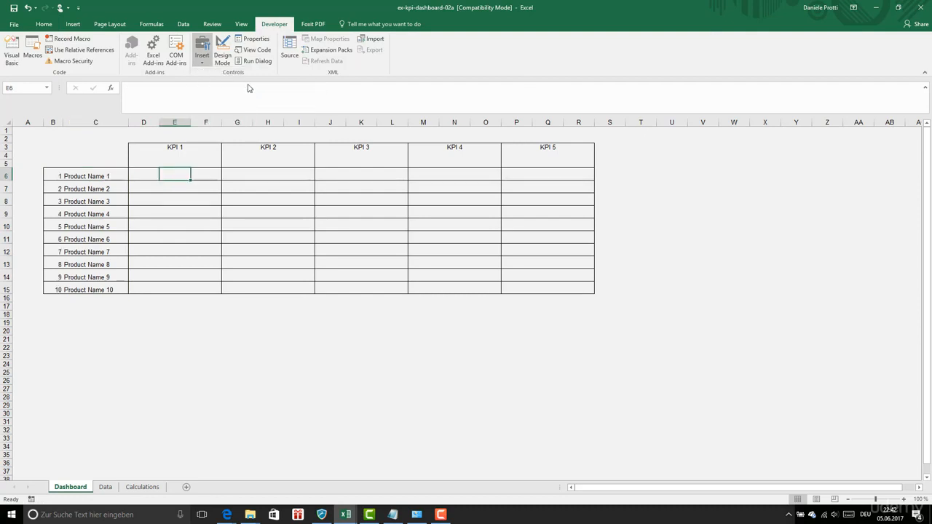
drag(169, 152, 186, 165)
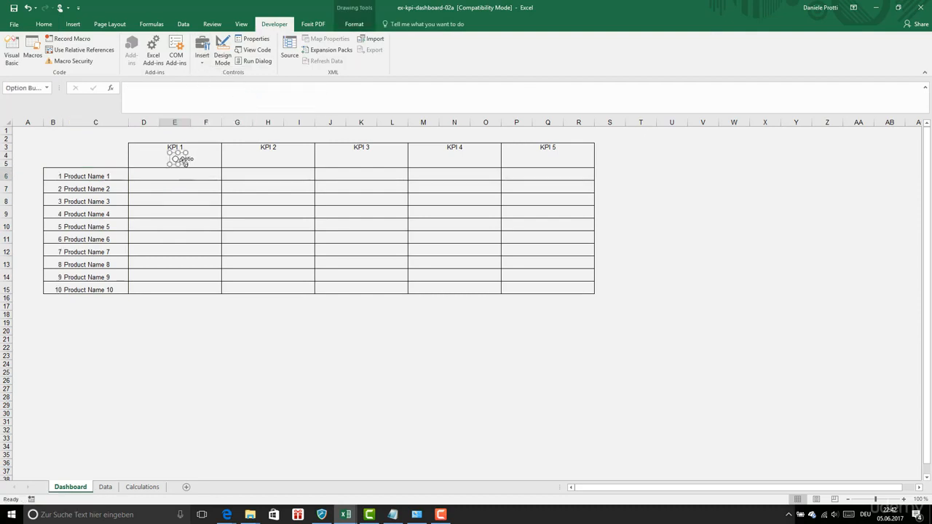
Remove the KPI 1 option button's label text and shrink its frame around the circle
right_click(186, 164)
click(208, 201)
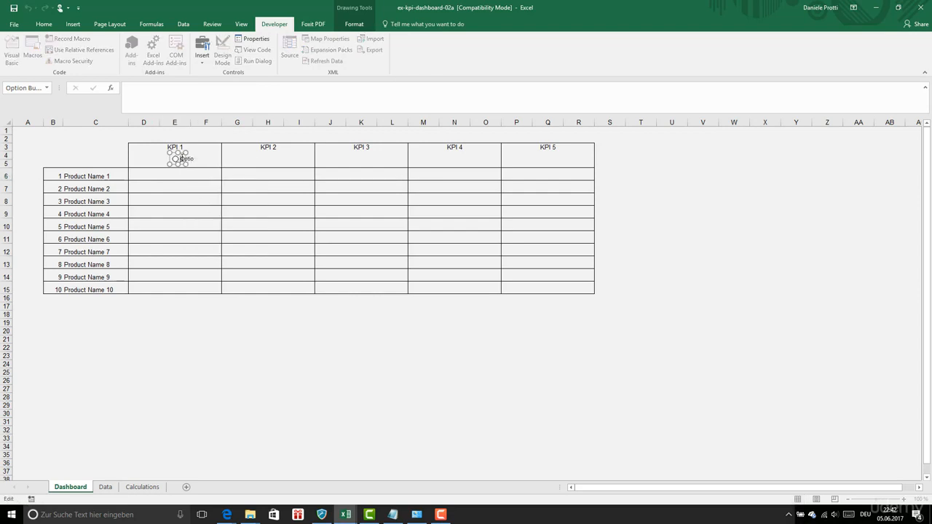
mouse_move(185, 165)
mouse_down()
mouse_move(240, 165)
mouse_move(183, 160)
mouse_up()
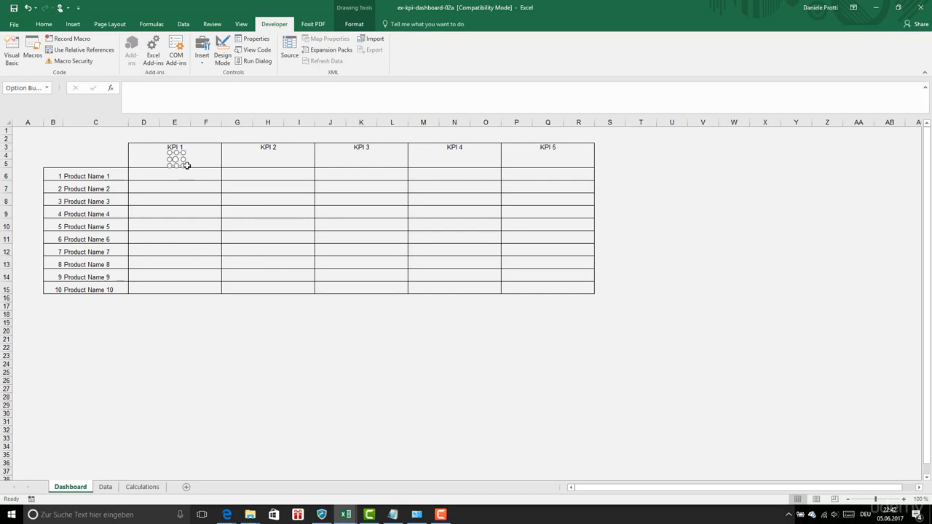
Link the KPI 1 option button to the Sort by cell, Calculations!$D$4
right_click(185, 166)
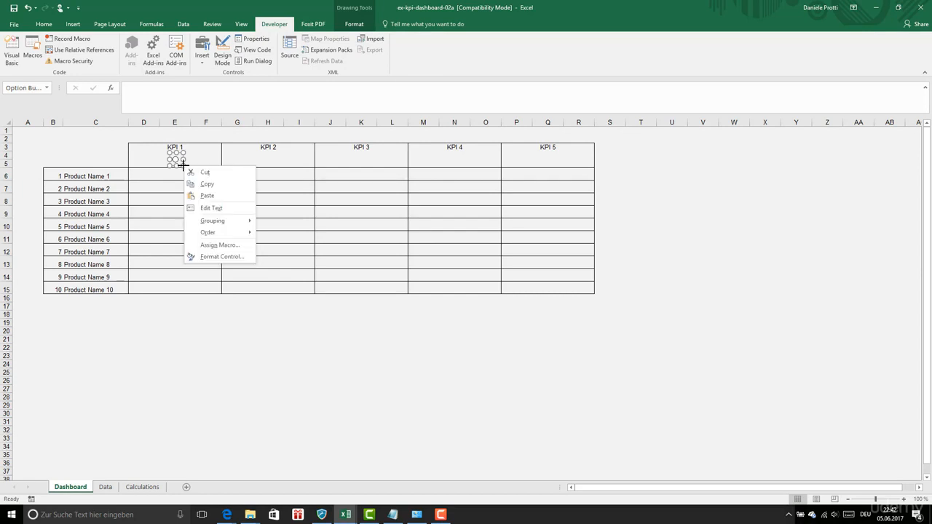
click(227, 256)
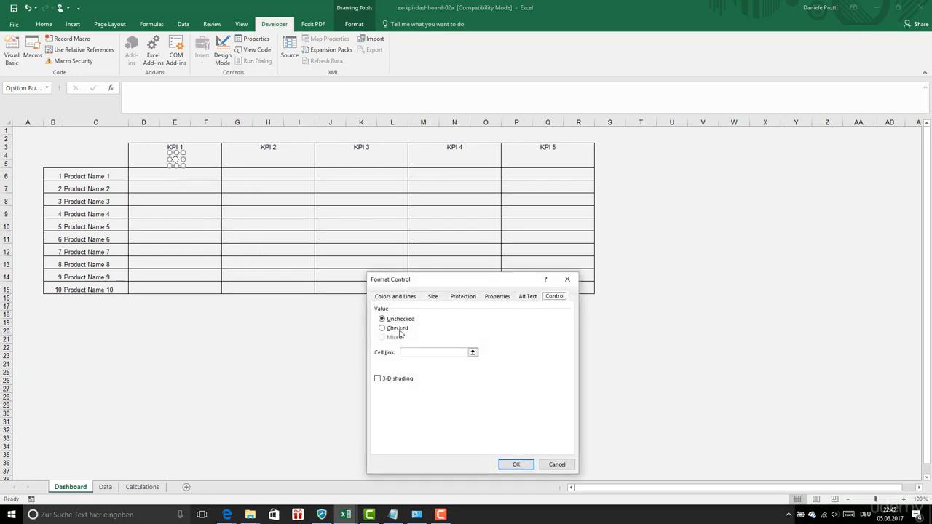
click(406, 353)
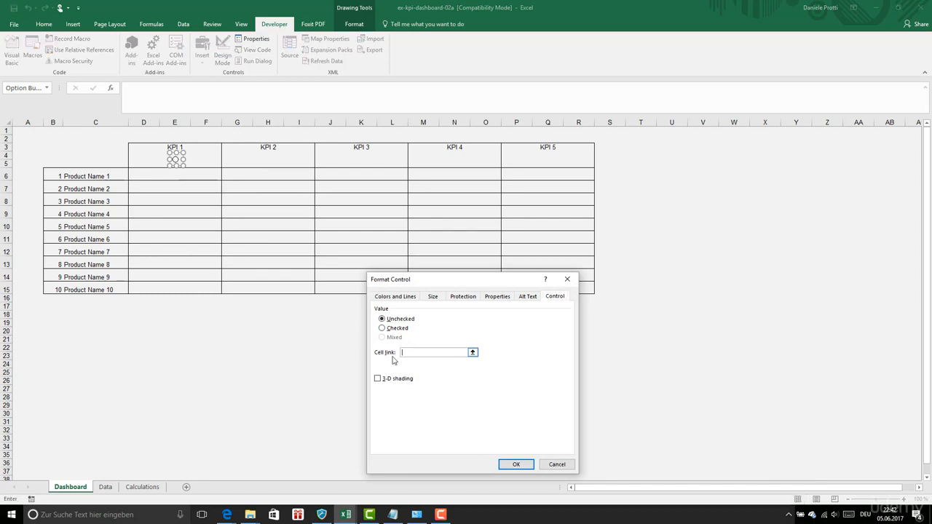
click(142, 487)
click(158, 156)
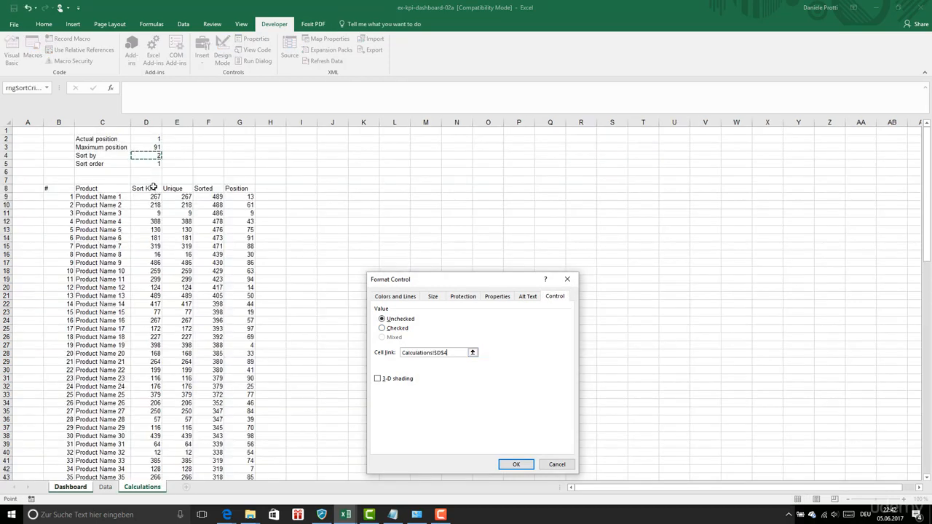
click(516, 464)
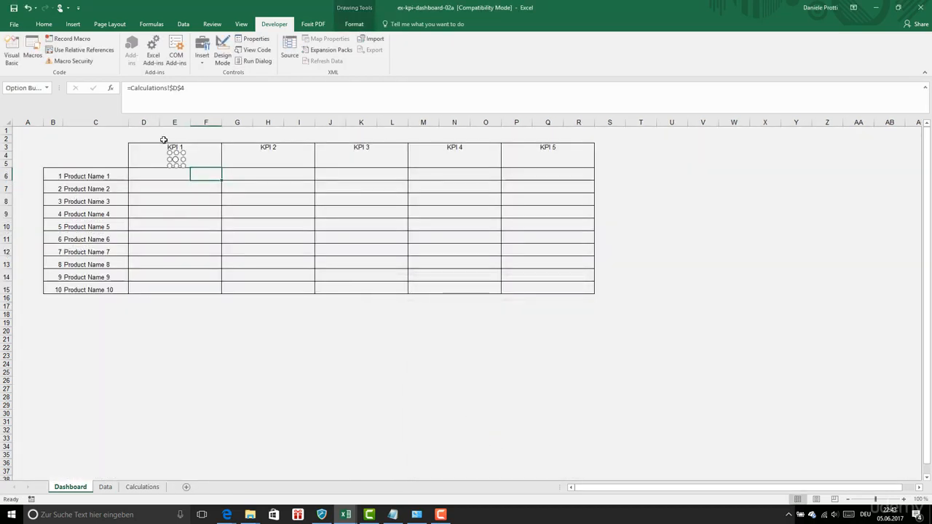
Paste copies of the linked option button below the KPI 2, KPI 3, KPI 4 and KPI 5 headers
click(258, 158)
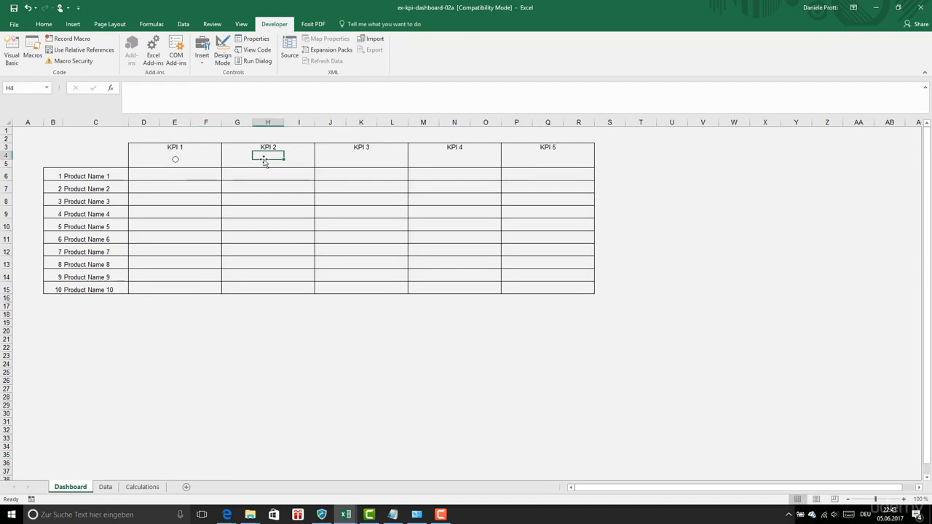
key(ctrl+v)
click(360, 159)
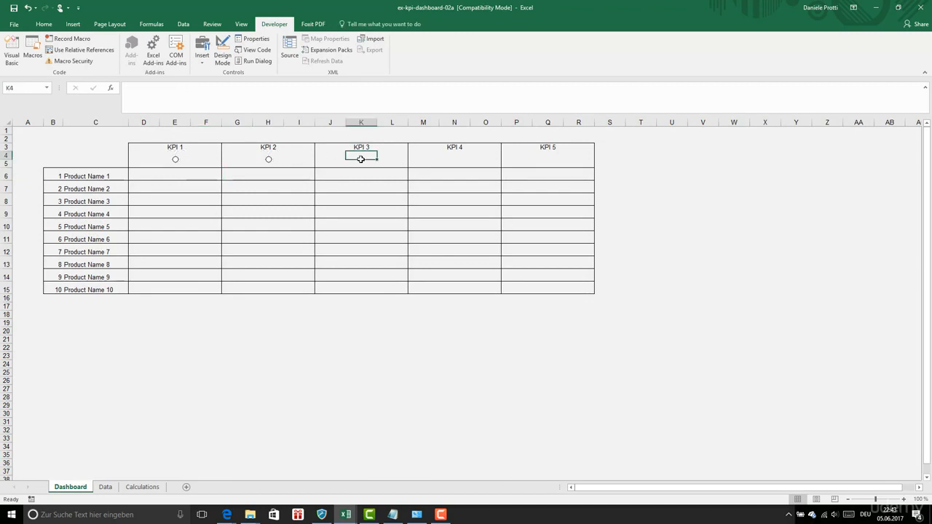
key(ctrl+v)
click(445, 157)
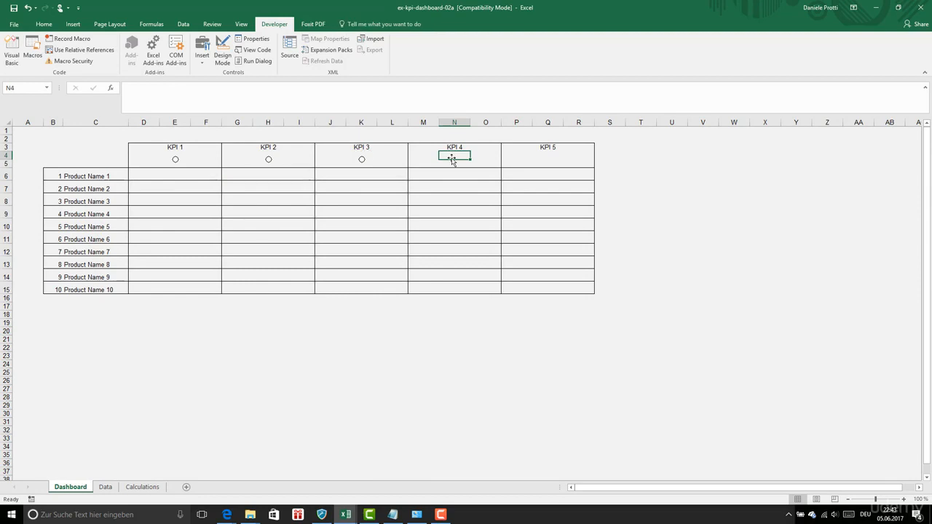
key(ctrl+v)
click(551, 155)
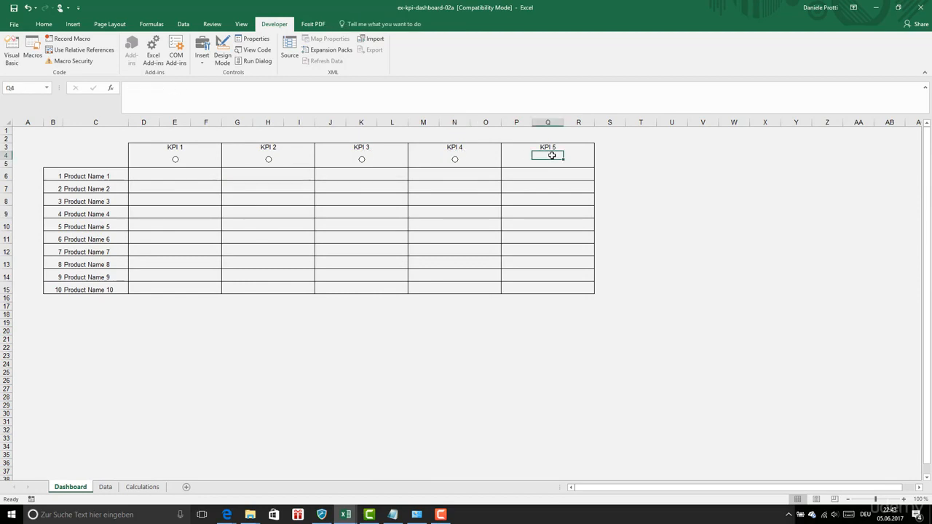
key(ctrl+v)
click(238, 195)
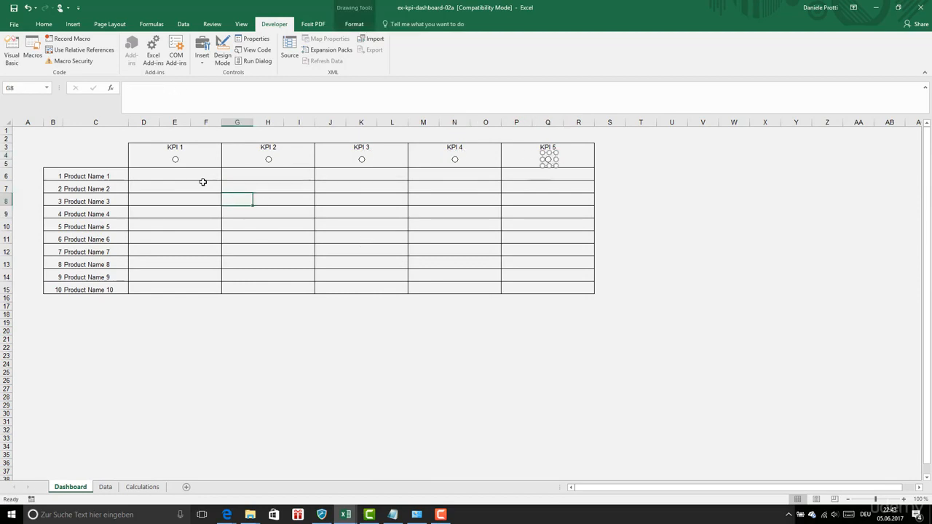
Test the option buttons by selecting KPI 1, KPI 2 and KPI 3 in turn, checking the Sort by cell on the Calculations sheet
click(175, 160)
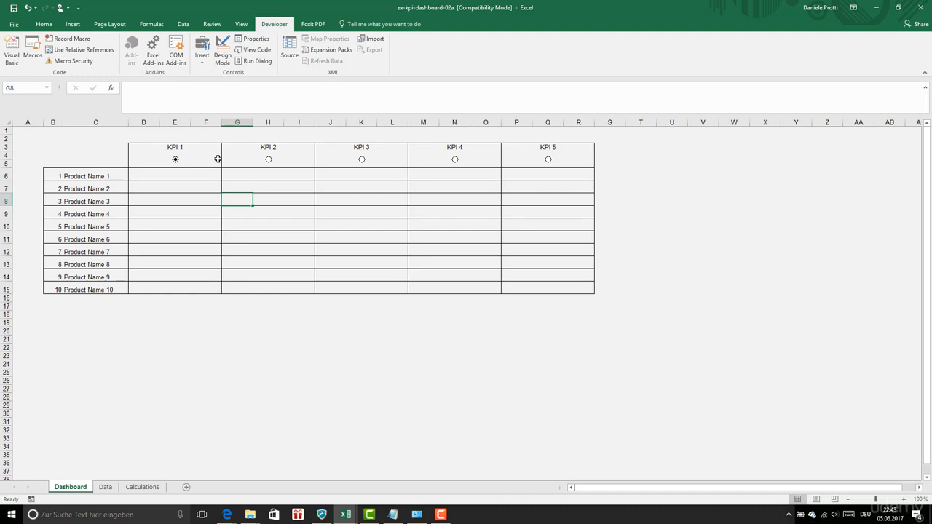
click(269, 160)
click(142, 487)
click(105, 487)
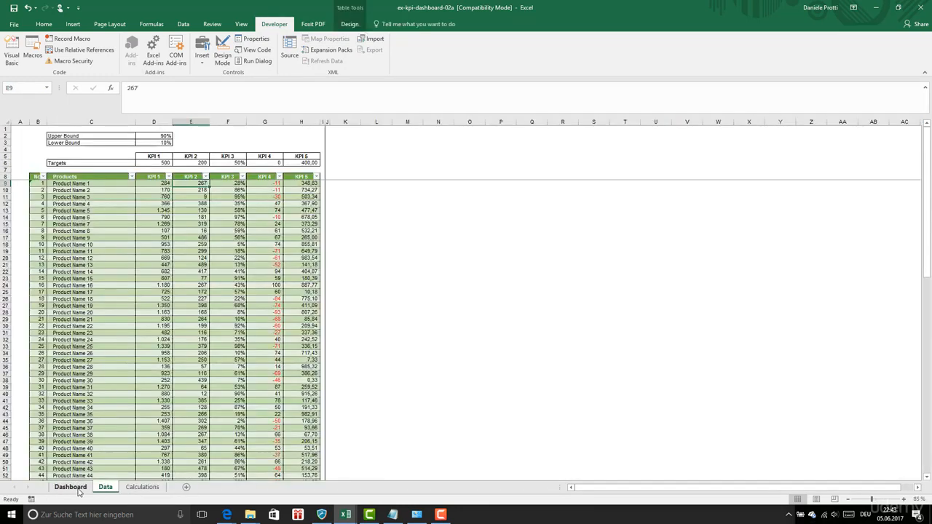
click(71, 487)
click(362, 159)
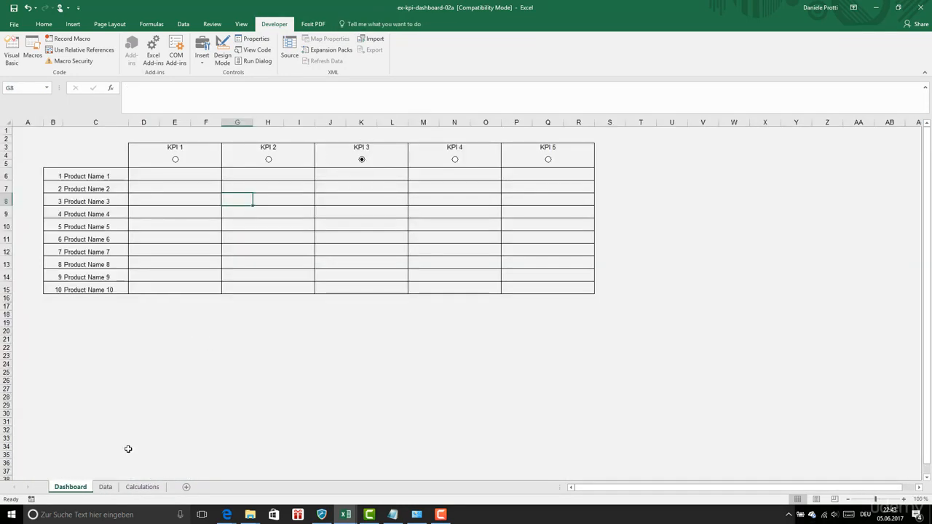
click(142, 487)
click(153, 156)
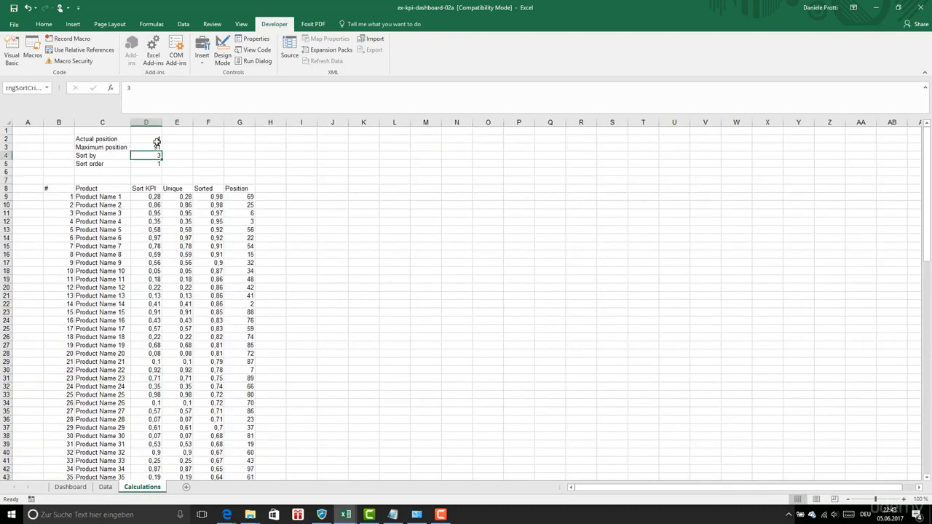
click(71, 487)
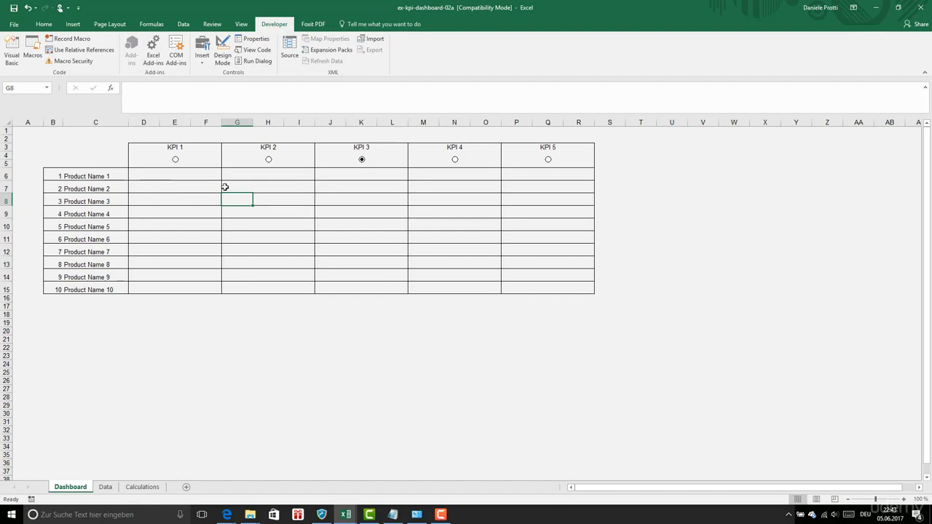
click(178, 147)
mouse_move(346, 515)
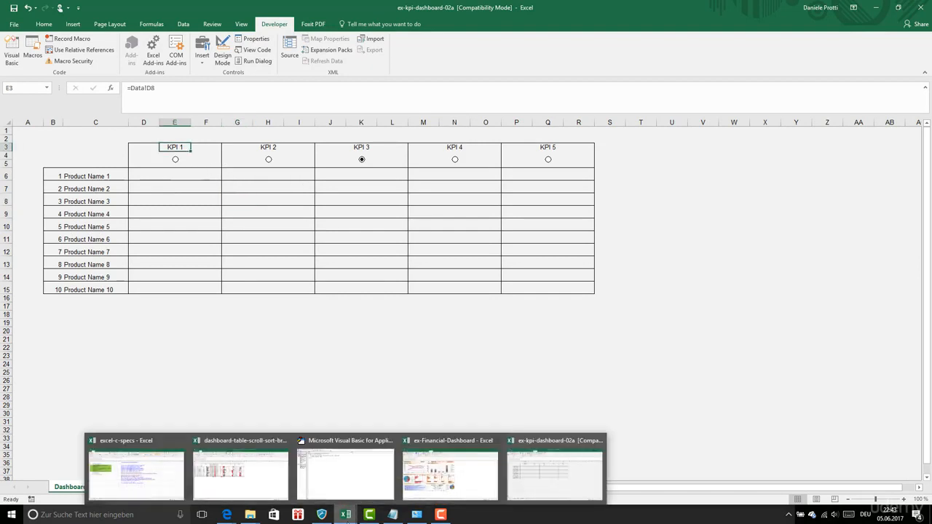
Enter =OFFSET(Data!C8;Calculations!G9;0) in cell I9 of the Calculations sheet and fit column I to the product name
click(142, 486)
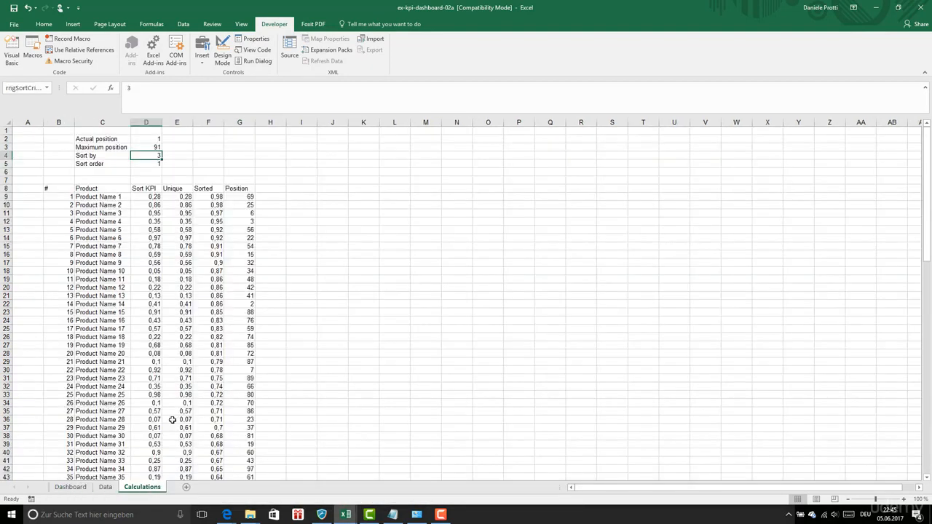
click(301, 197)
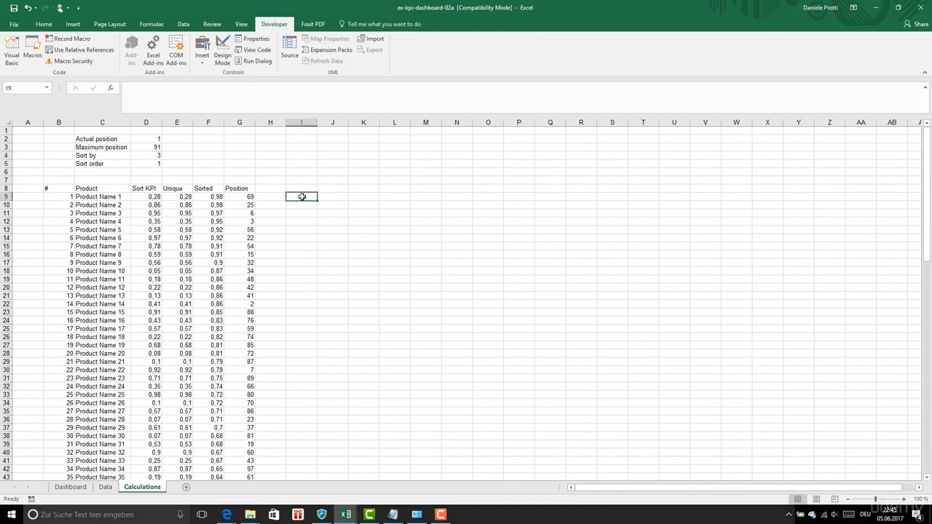
text(=)
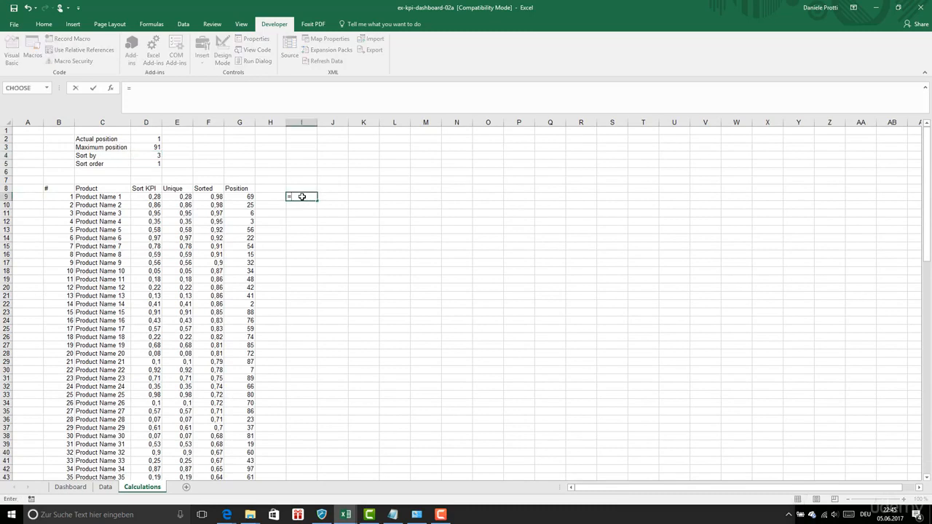
text(OFFSET()
click(106, 486)
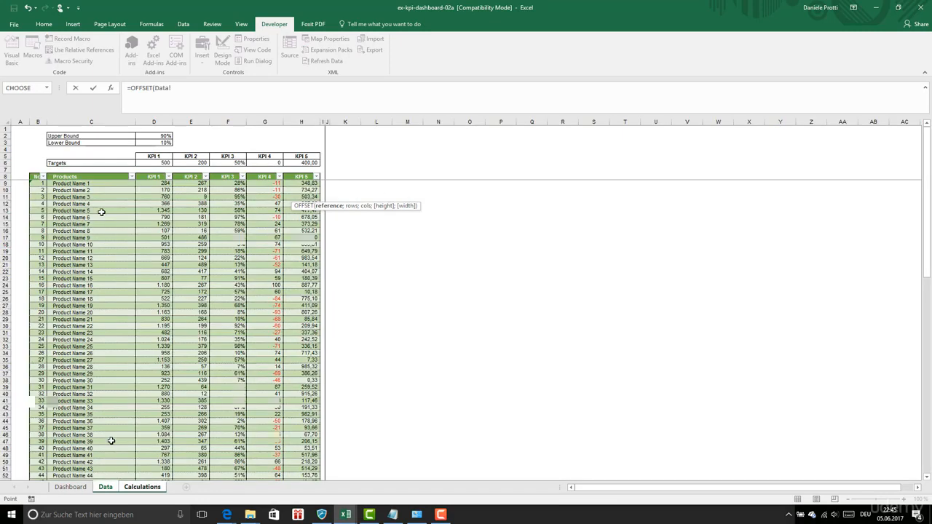
double_click(320, 122)
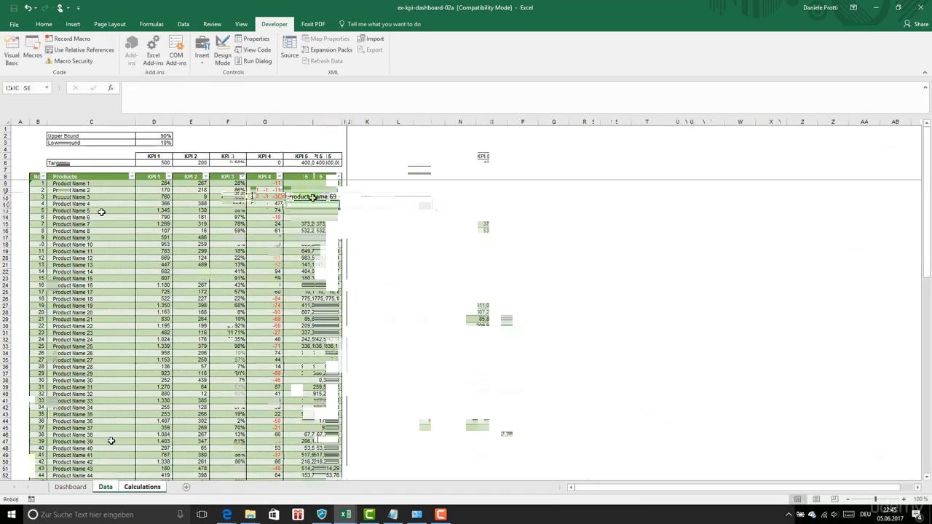
click(312, 197)
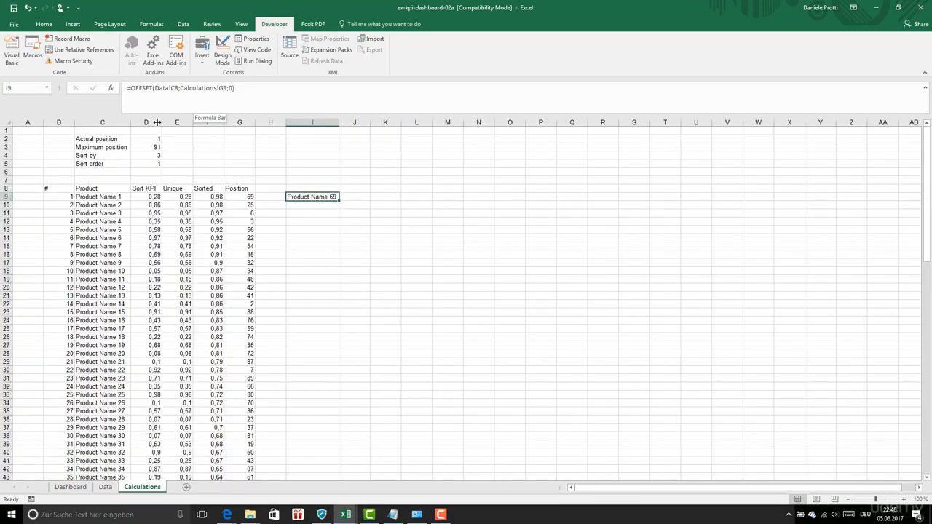
Try anchoring the references in I9 as Data!$C8 and Calculations!G$9 and filling the formula down column I
click(172, 87)
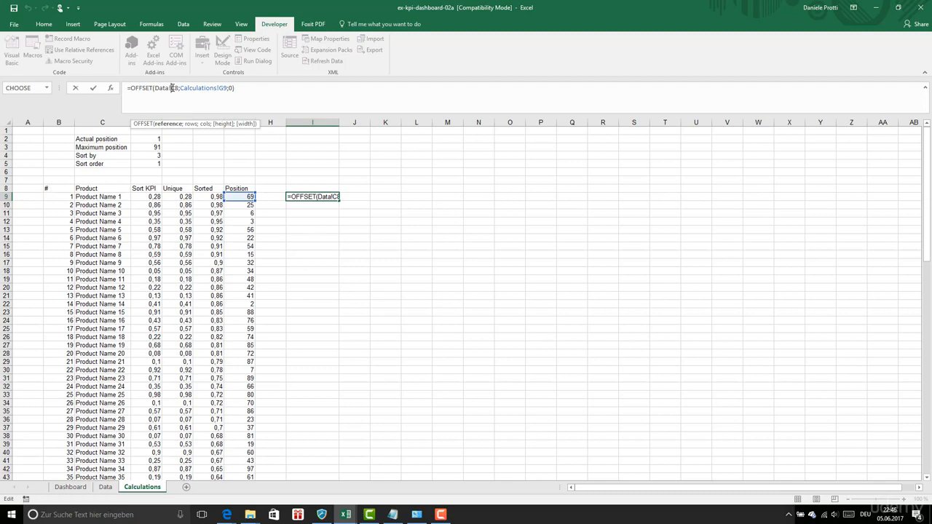
text($)
click(227, 87)
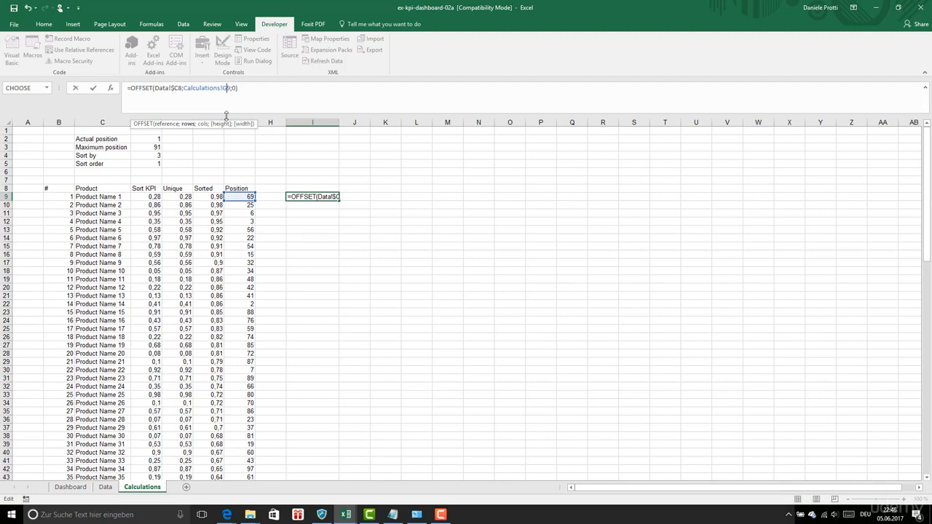
text($)
key(Return)
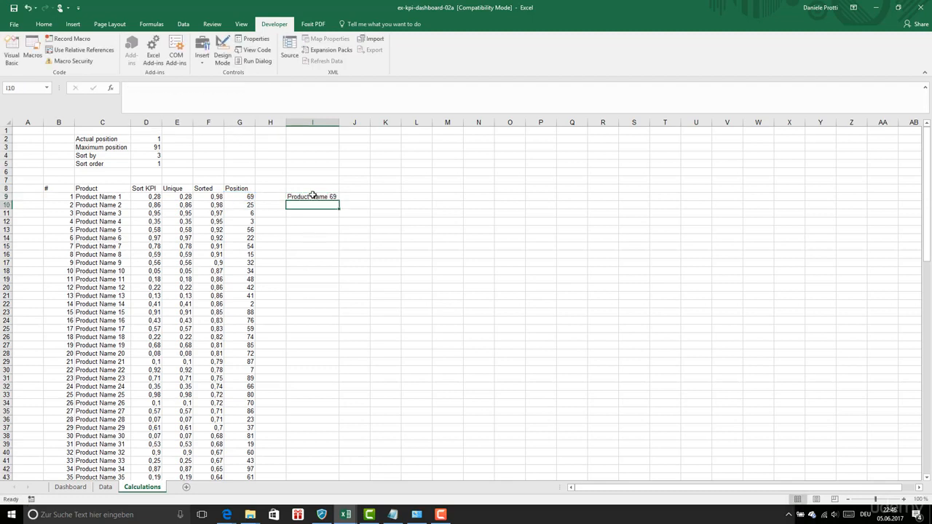
click(320, 197)
drag(338, 201, 333, 466)
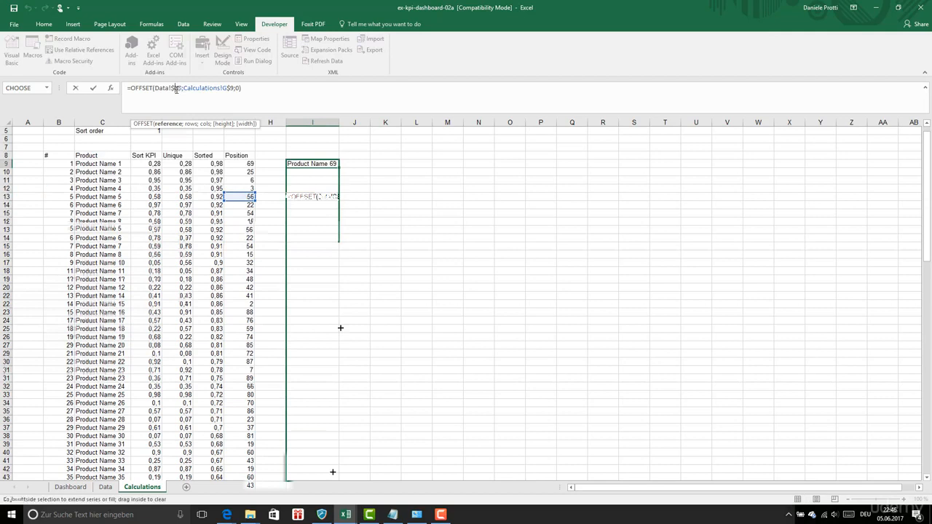
Change the anchors in the I9 OFFSET formula to Data!C$8 and Calculations!$G9
text($S)
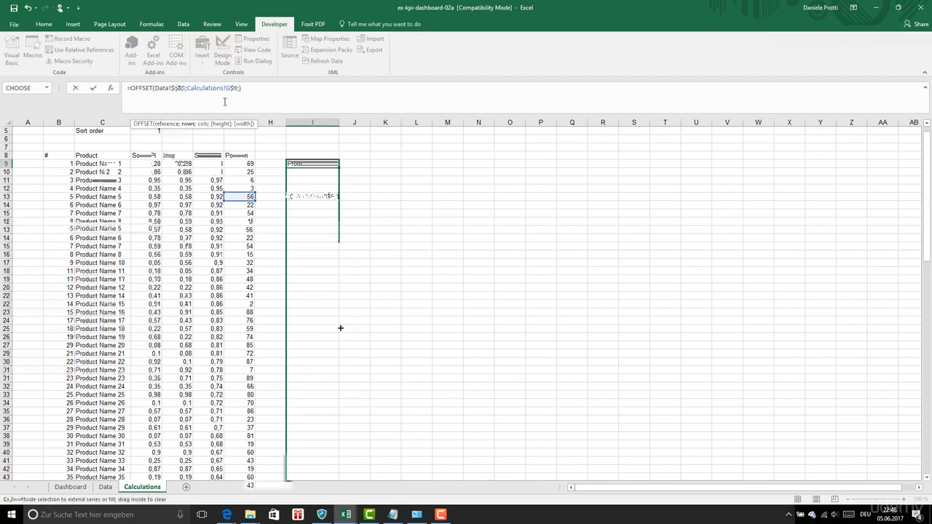
text($)
Fill the I9 formula down to I108 and fit column I to the product names
drag(340, 328, 340, 446)
scroll(355, 284, up, 10)
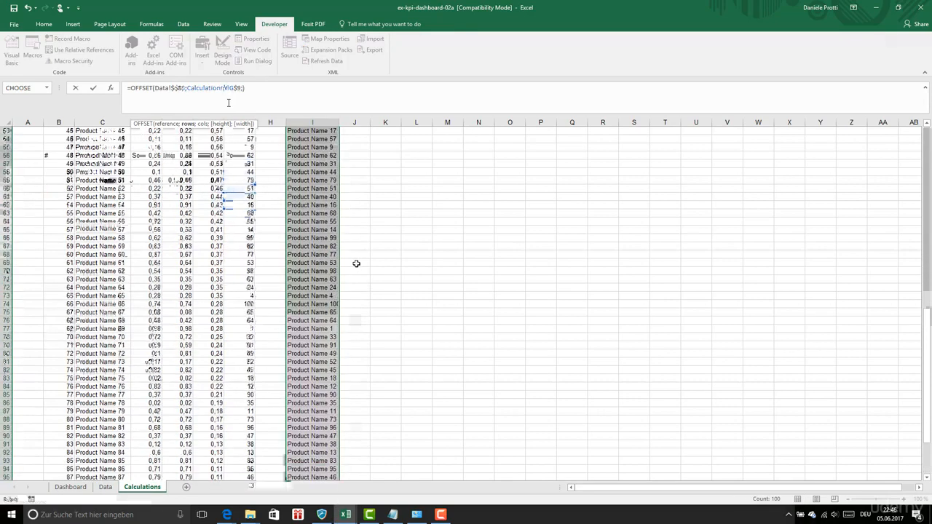
double_click(339, 123)
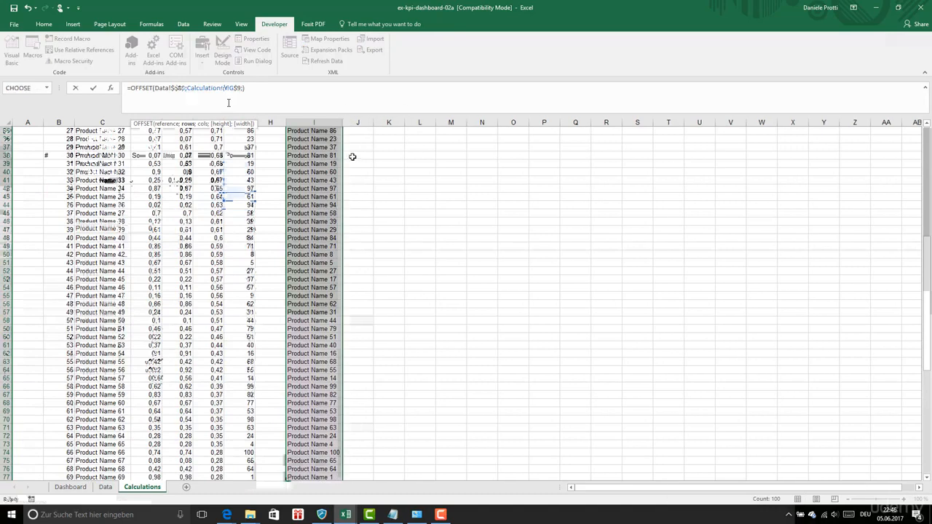
scroll(355, 164, up, 11)
Enter =OFFSET(Data!D8;Calculations!G9;0) in cell J9 to look up the sorted product's KPI 1 value
click(359, 188)
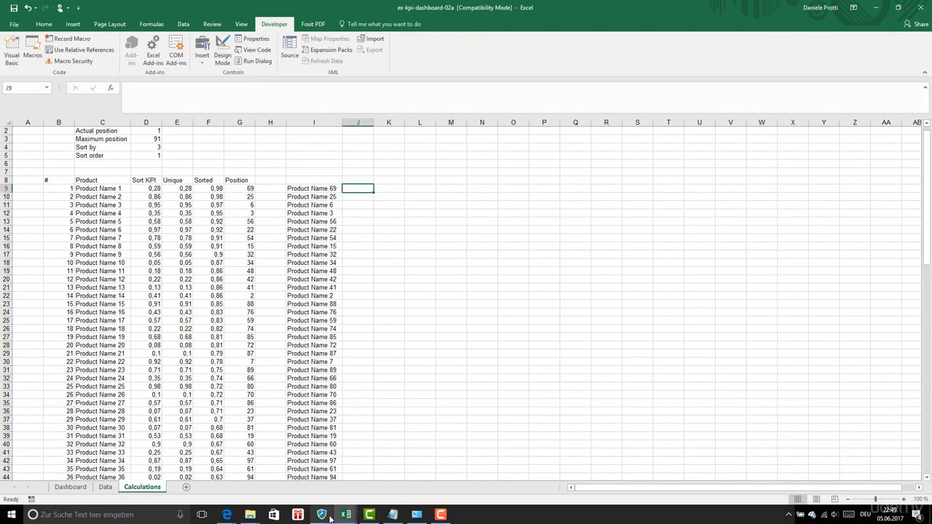
text(=)
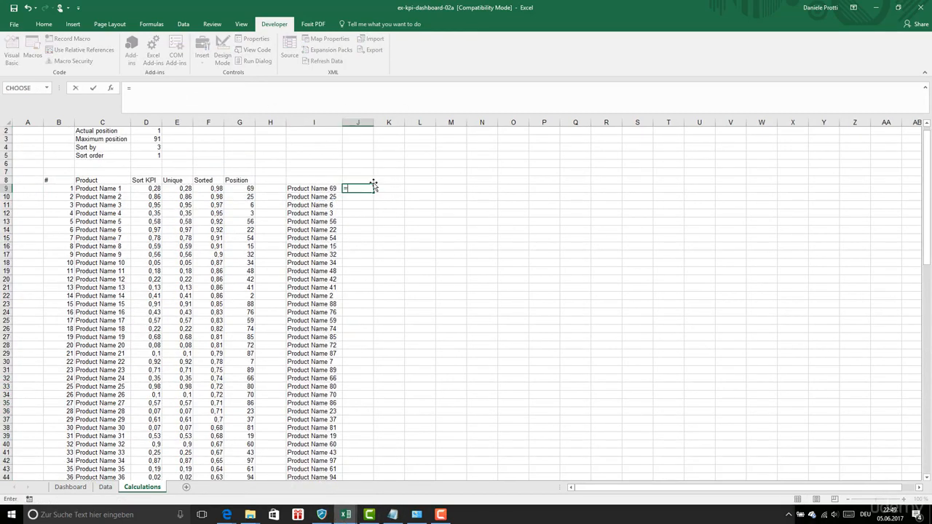
text(OFFSET)
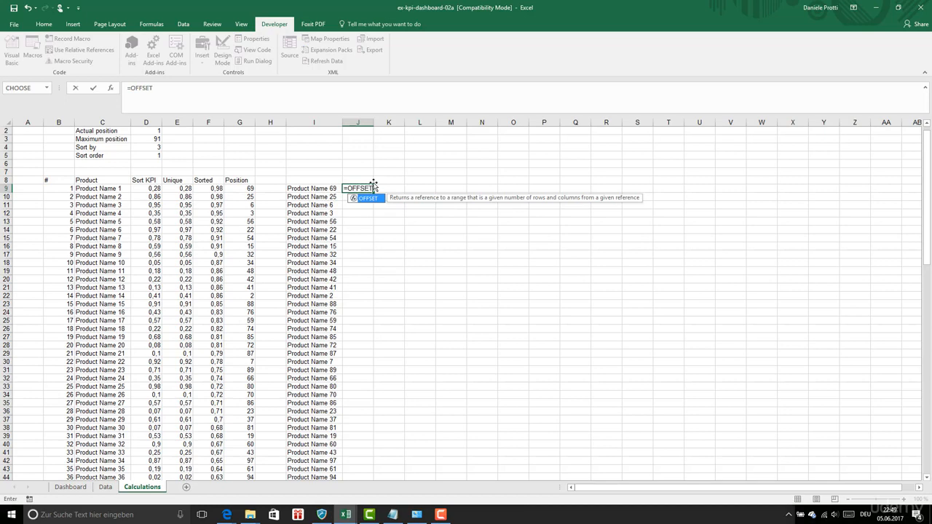
text(()
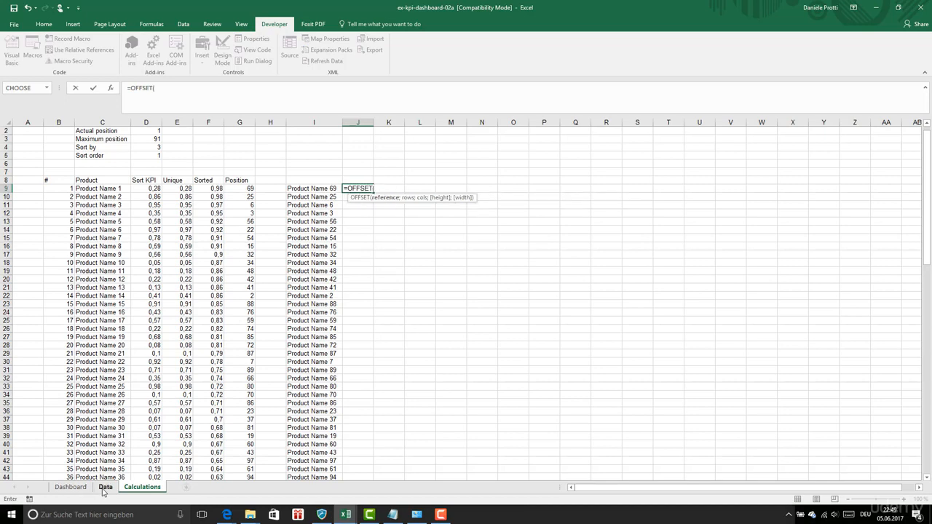
click(105, 486)
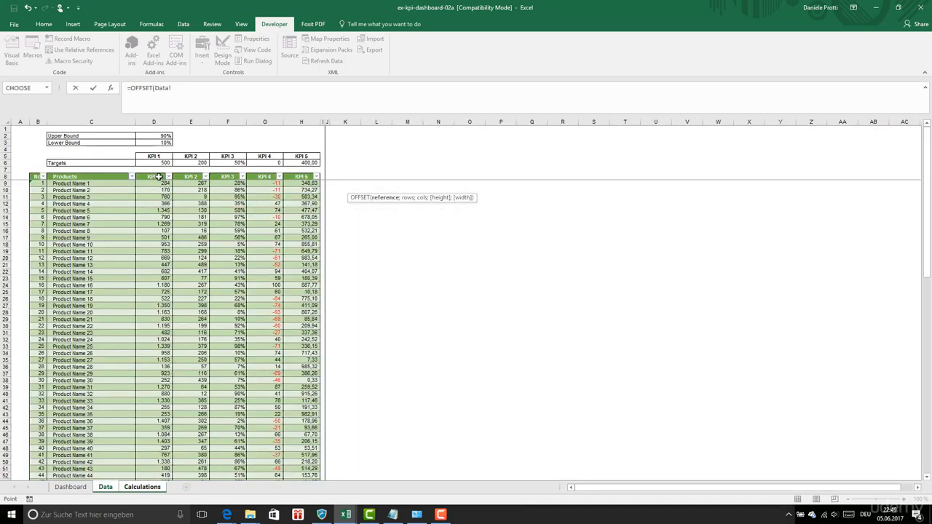
click(157, 176)
text(;)
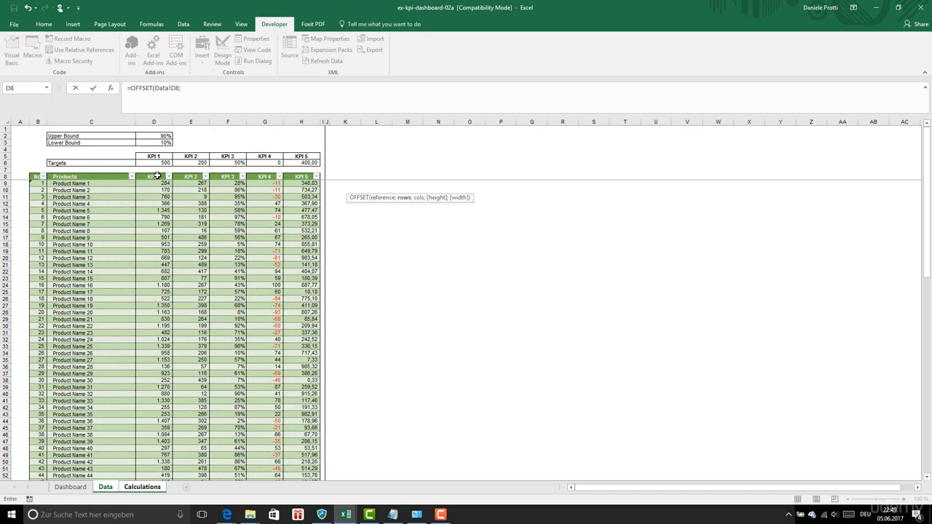
click(142, 486)
click(248, 188)
text())
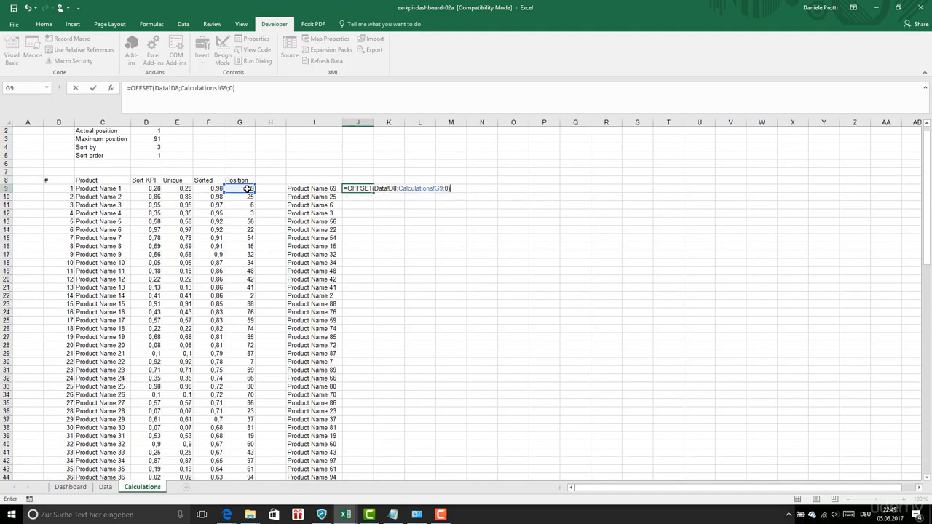
key(Return)
Anchor the J9 formula's references as Data!D$8 and Calculations!$G9, following the pattern of the I9 formula
click(356, 189)
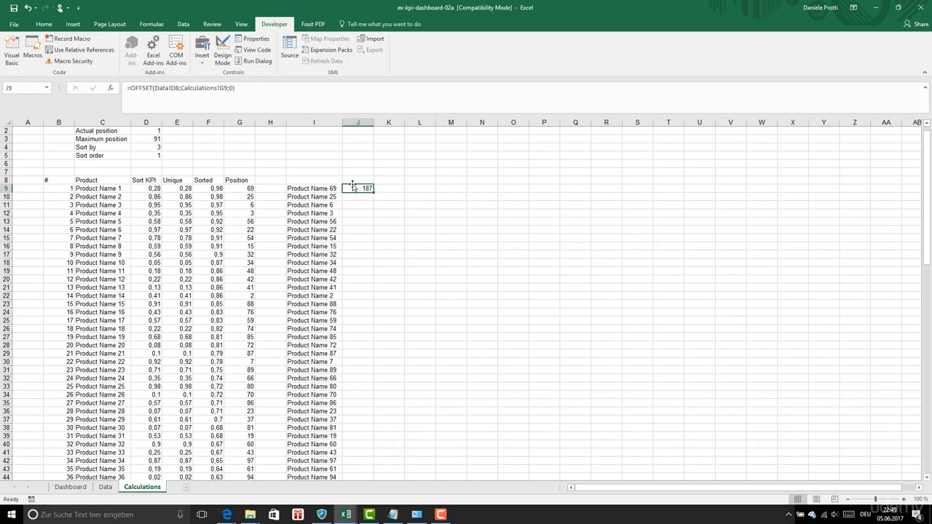
click(323, 188)
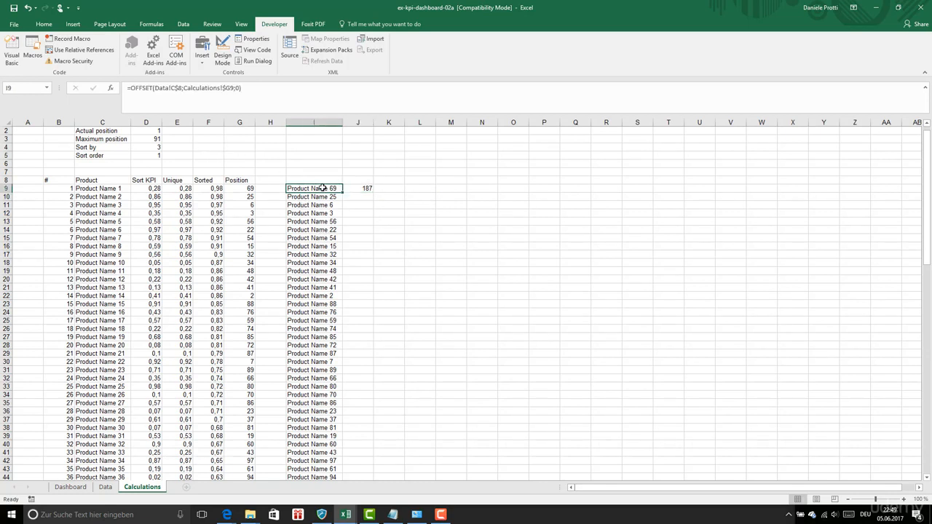
double_click(355, 187)
click(225, 88)
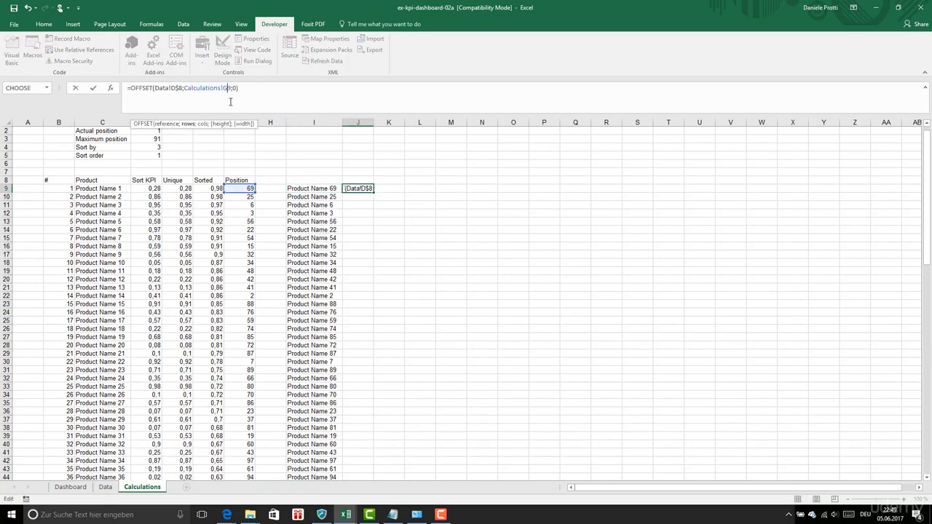
text($)
key(Return)
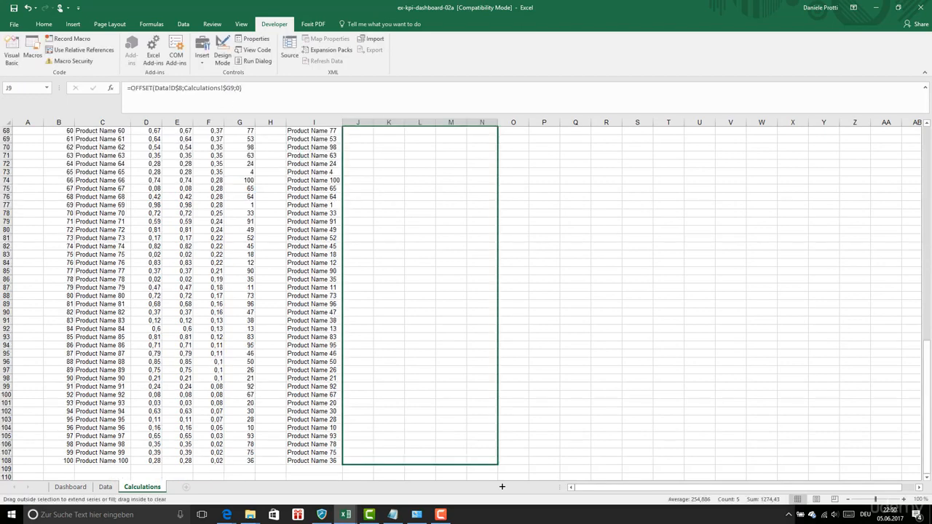
Fill the OFFSET formulas in J9:N9 down to row 108 on the Calculations sheet
drag(505, 483, 504, 452)
click(383, 289)
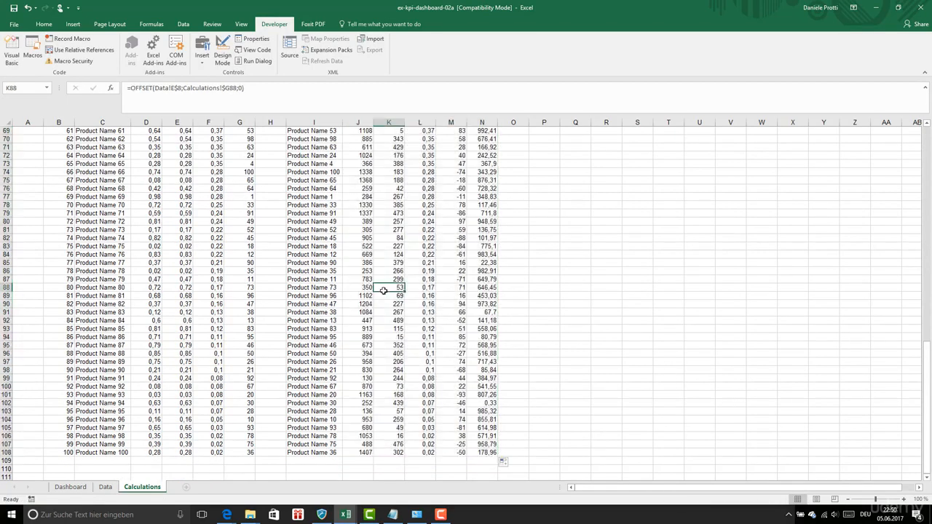
Add the KPI headings above the sorted table by filling the =Data!D8 reference in J8 across to N8
scroll(383, 290, up, 7)
scroll(383, 291, up, 6)
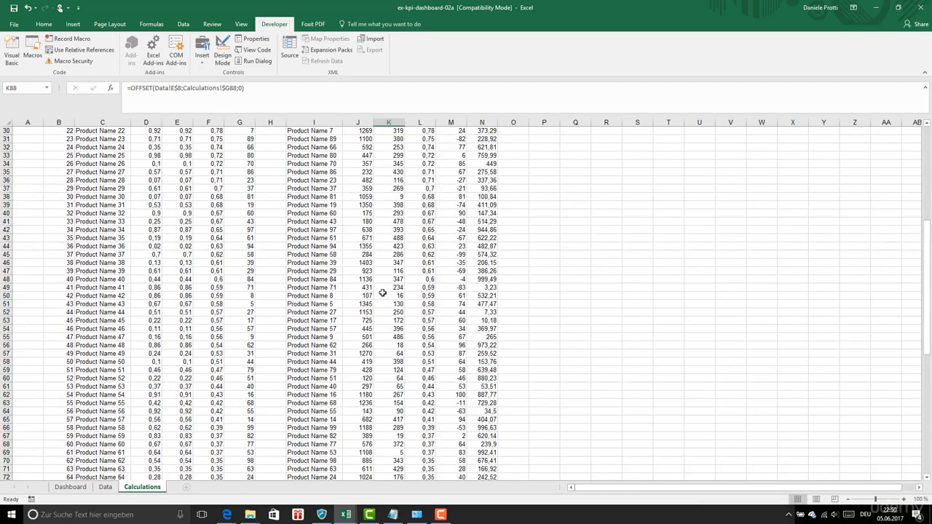
scroll(383, 292, up, 1)
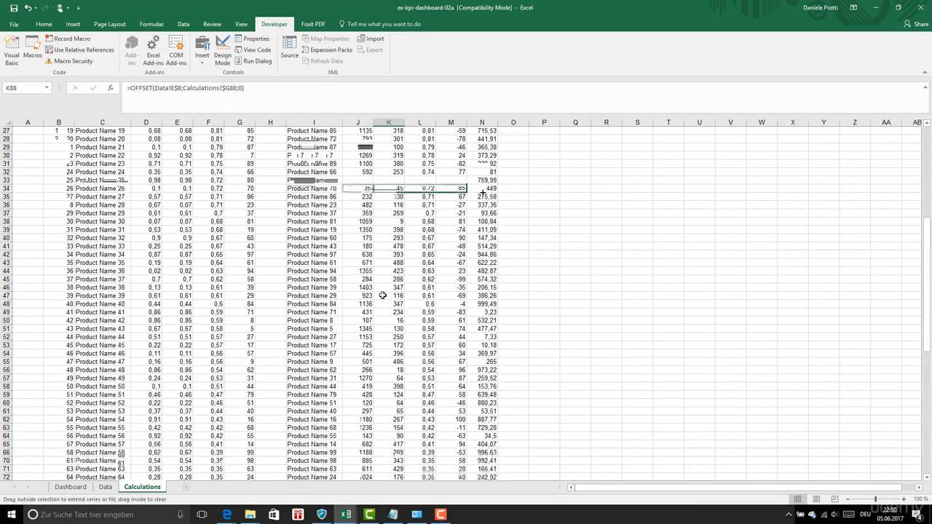
drag(486, 193, 486, 193)
click(402, 215)
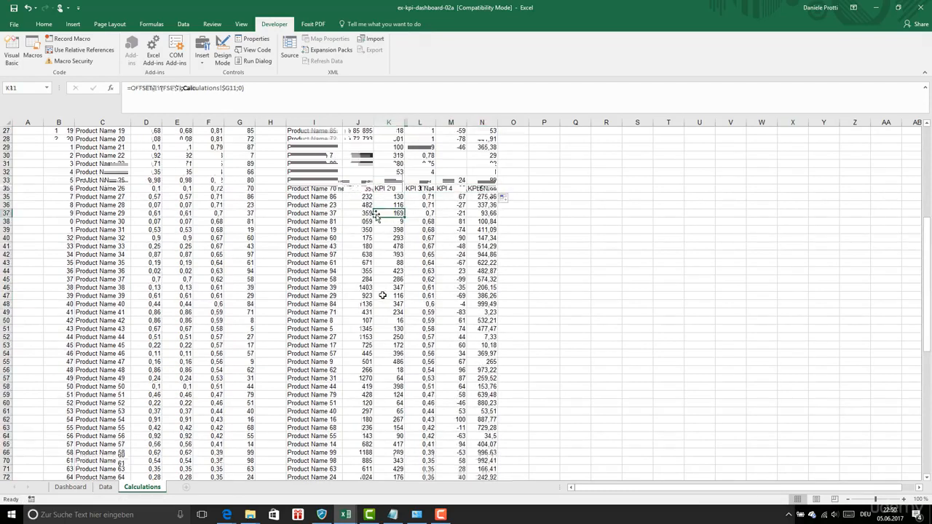
click(342, 191)
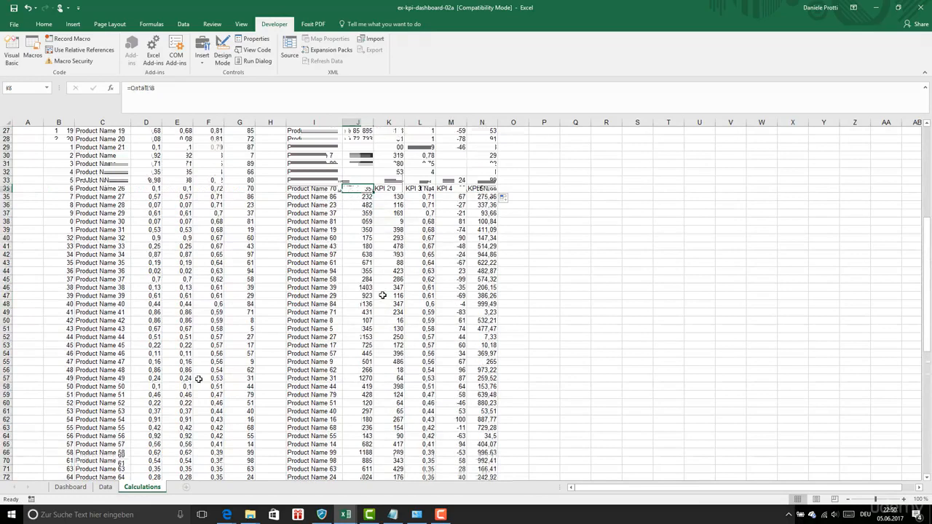
Change the reference in the Dashboard's C6 OFFSET formula to Calculations!I8 and fill the formula down to C15
click(70, 487)
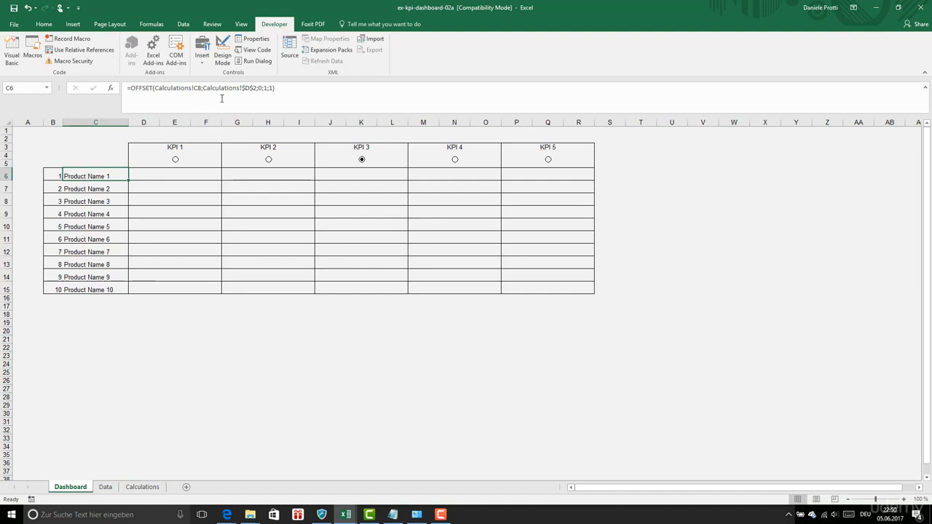
click(247, 97)
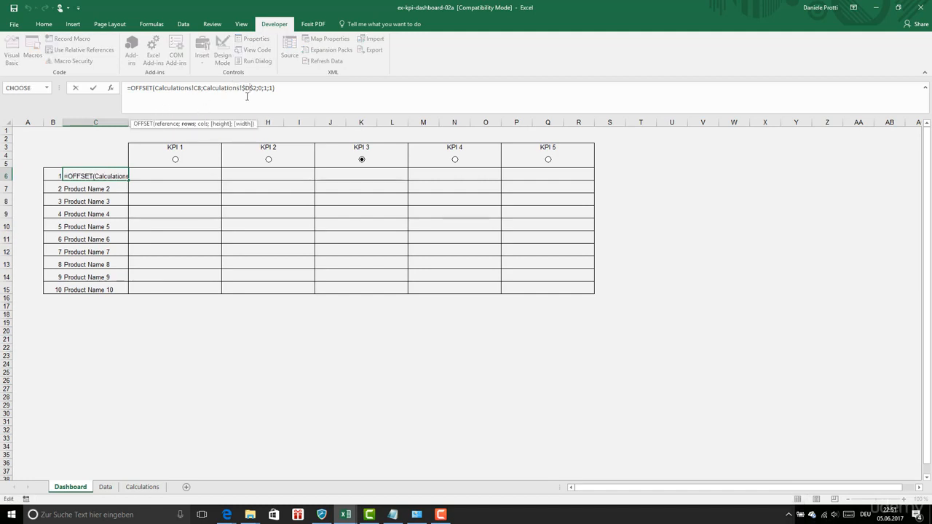
click(196, 87)
click(137, 488)
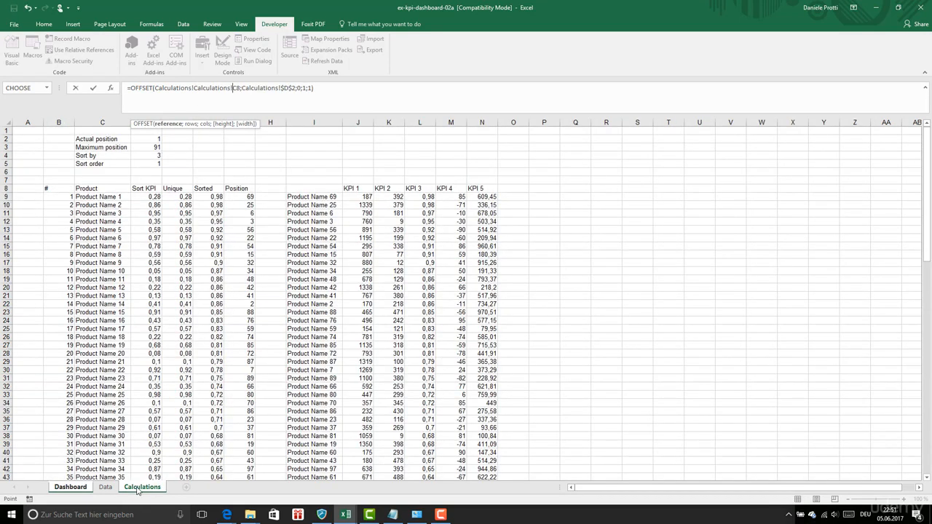
double_click(235, 88)
text(B9)
key(Return)
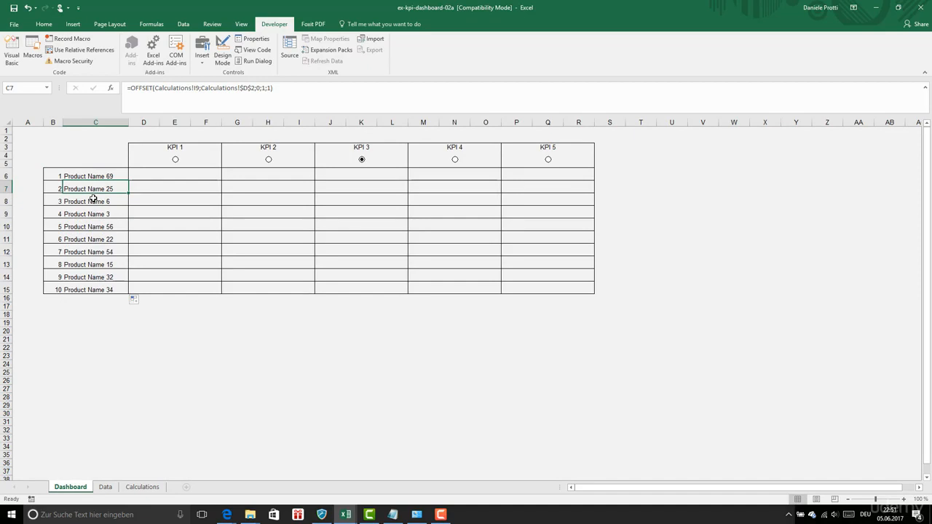
Enter =OFFSET(Calculations!J8;Calculations!$D$2;0;1;1) in Dashboard cell D6 for KPI 1 and fill it down to D15
click(165, 173)
click(142, 172)
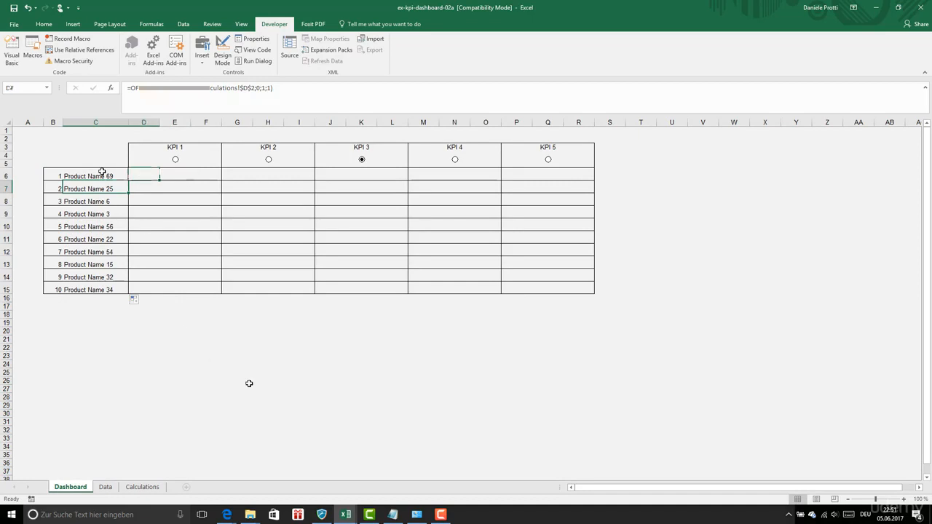
click(142, 486)
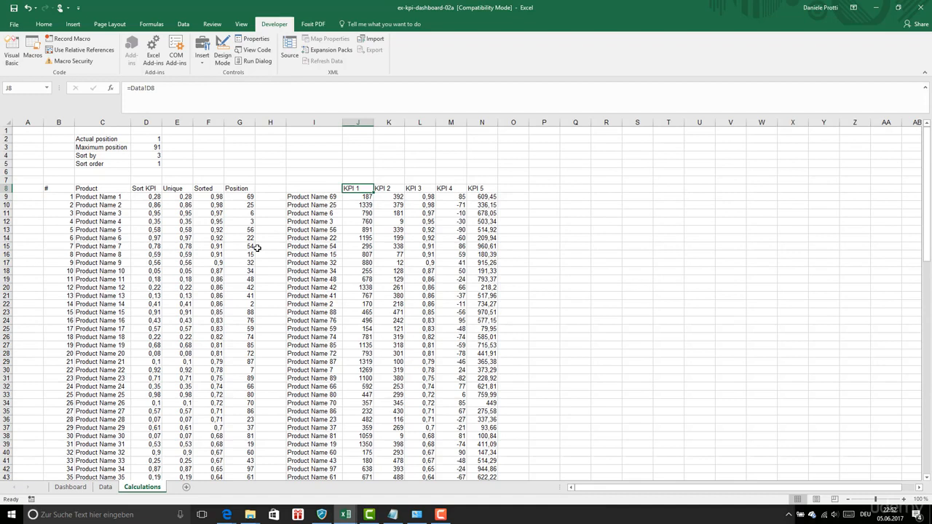
Reuse the KPI 1 formula in Dashboard cell G6 for KPI 2, changing its reference to Calculations!K8
click(191, 88)
text(=OFFSET(Calculations!J8;Calculations!$D$2;0;1;1))
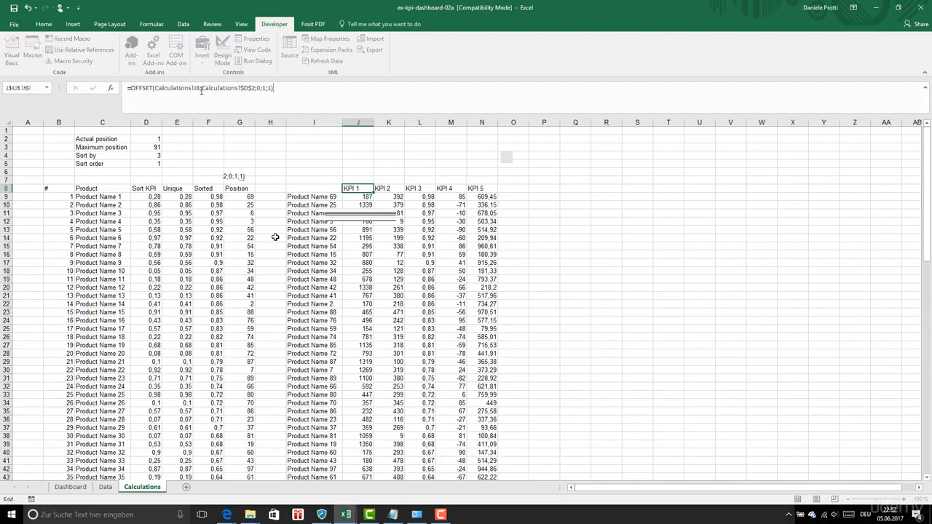
click(196, 88)
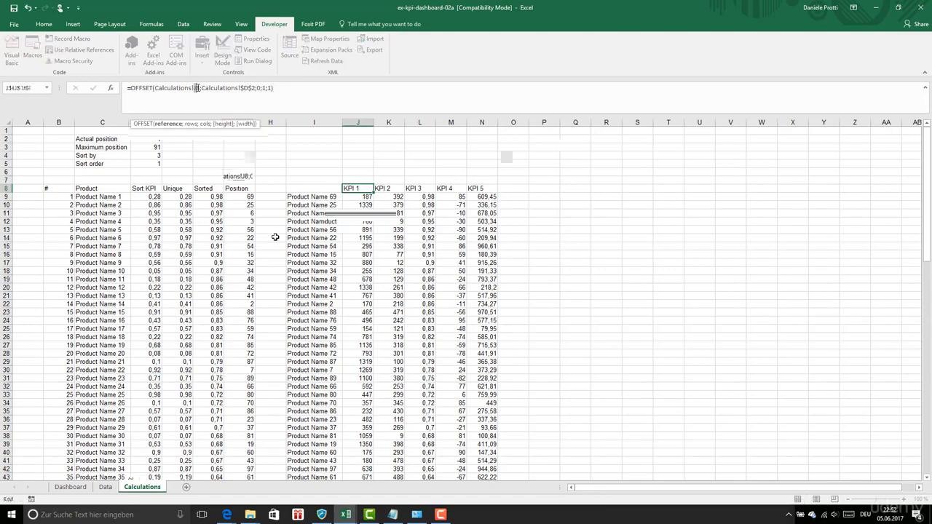
key(Return)
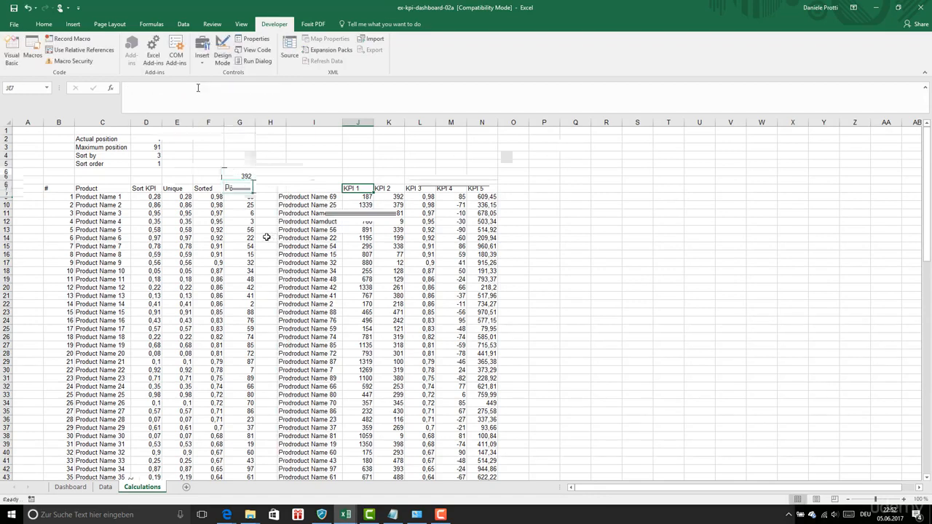
Enter the same OFFSET formula in J6 with reference Calculations!L8 for KPI 3 and in M6 with Calculations!M8 for KPI 4
double_click(328, 177)
text(=OFFSET(Calculations!J8;Calculations!$D$2;0;1;1))
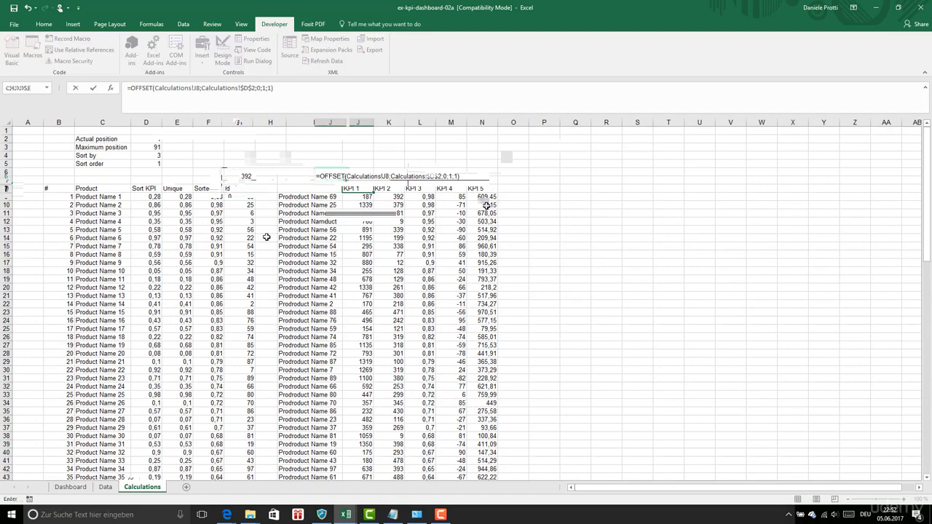
double_click(420, 195)
text(=OFFSET(Calculations!J8;Calculations!$D$2;0;1;1))
click(477, 176)
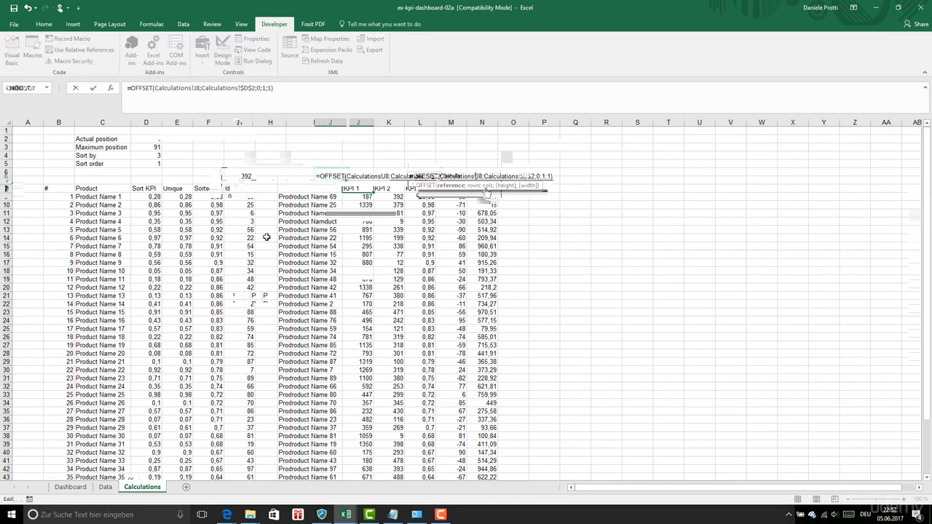
key(BackSpace)
text(M)
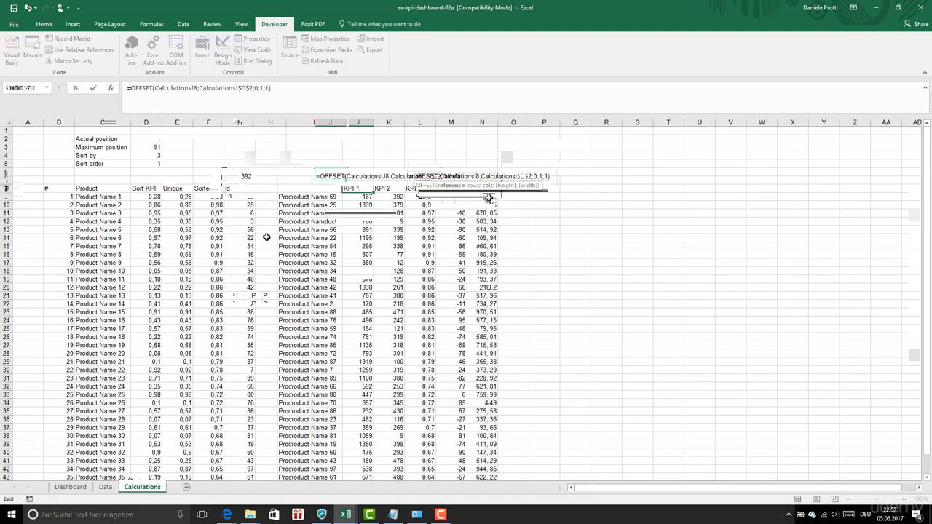
key(Return)
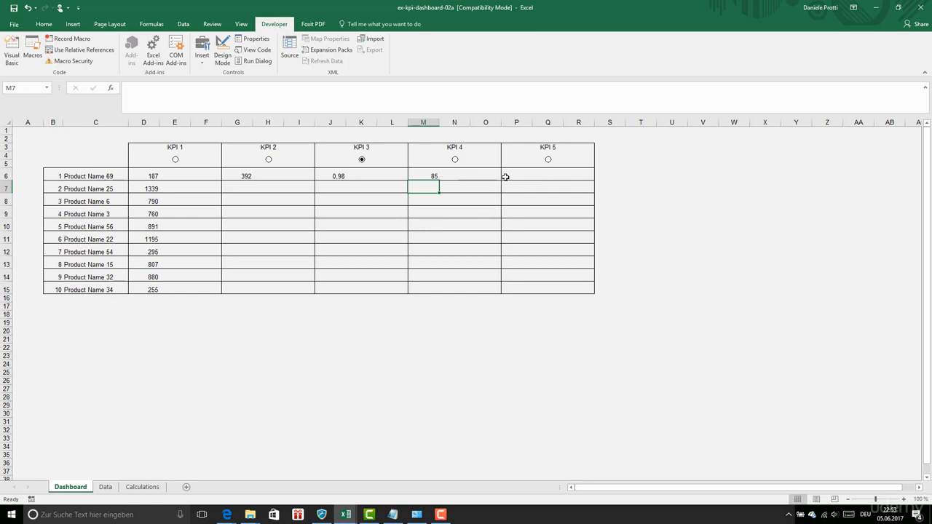
Enter the OFFSET formula in P6 for KPI 5, changing its reference to Calculations!N8
double_click(505, 177)
text(=OFFSET(Calculations!J8;Calculations!$D$2;0;1;1))
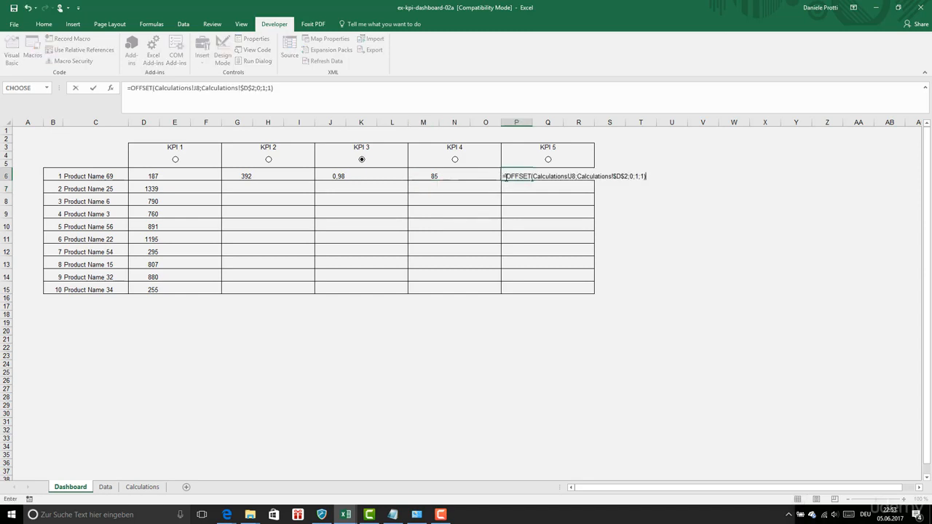
click(573, 178)
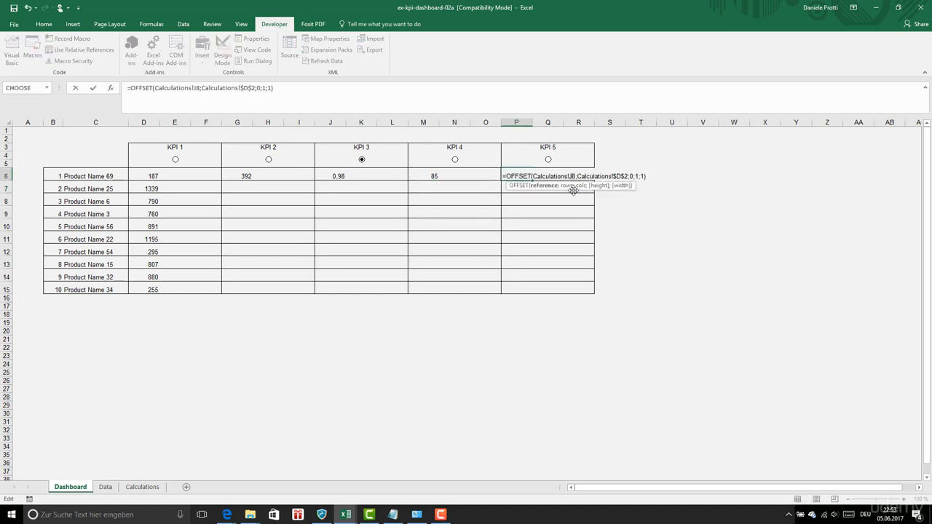
key(BackSpace)
text(N)
key(Return)
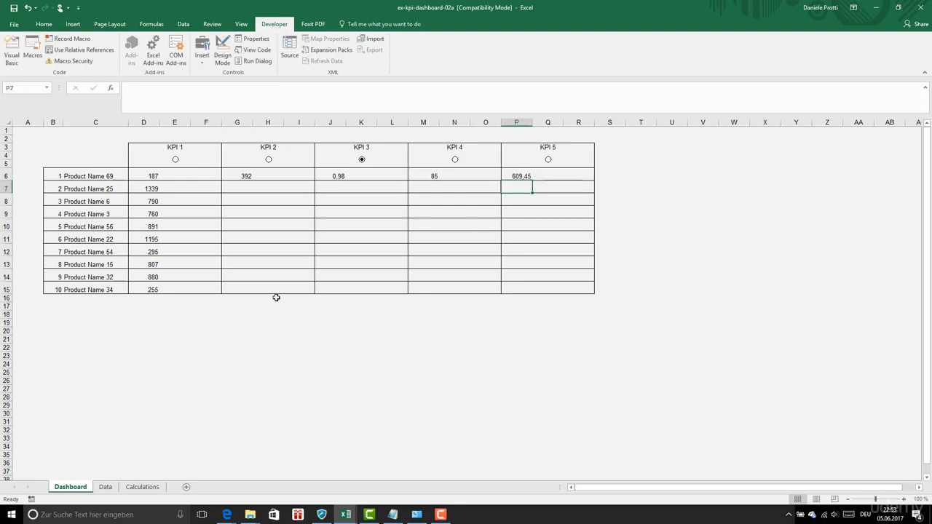
Check the sorted table on the Calculations sheet, and copy the Dashboard's G6 formula into G7:G15 as formulas only
click(146, 487)
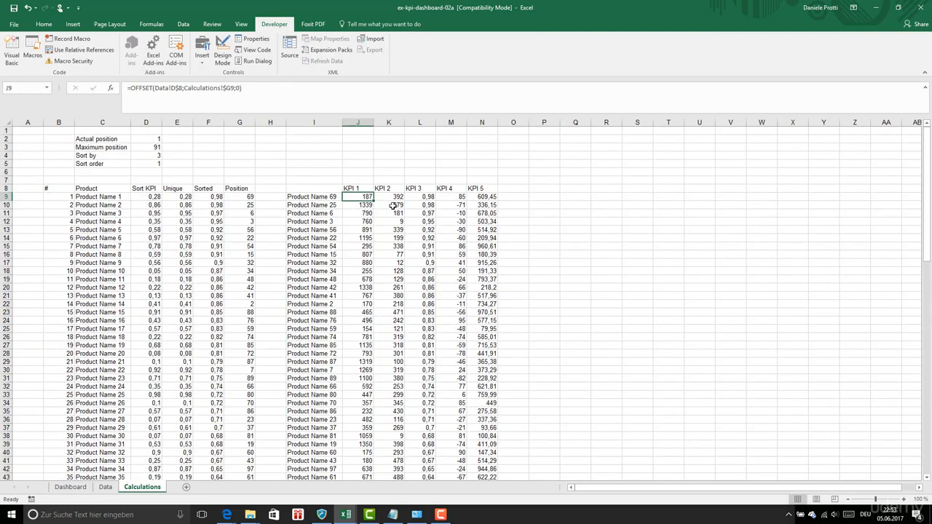
click(69, 486)
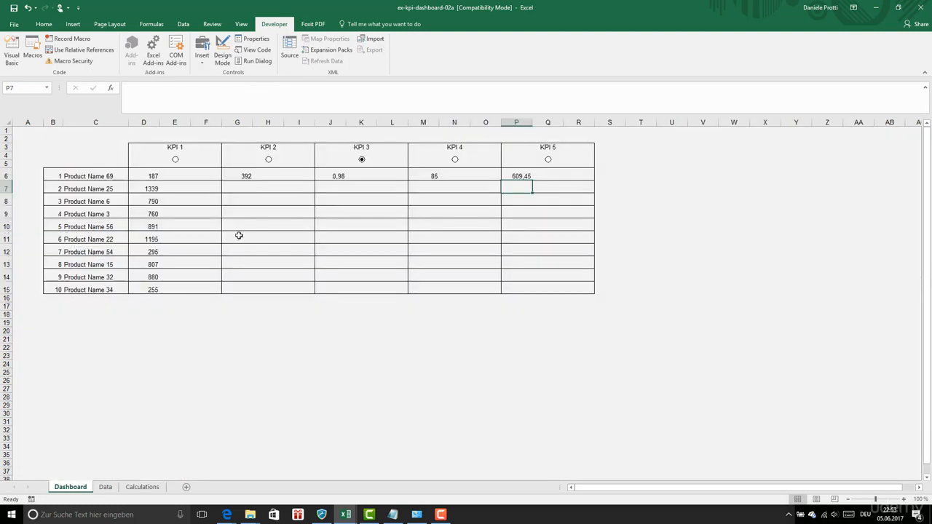
click(247, 175)
key(ctrl+c)
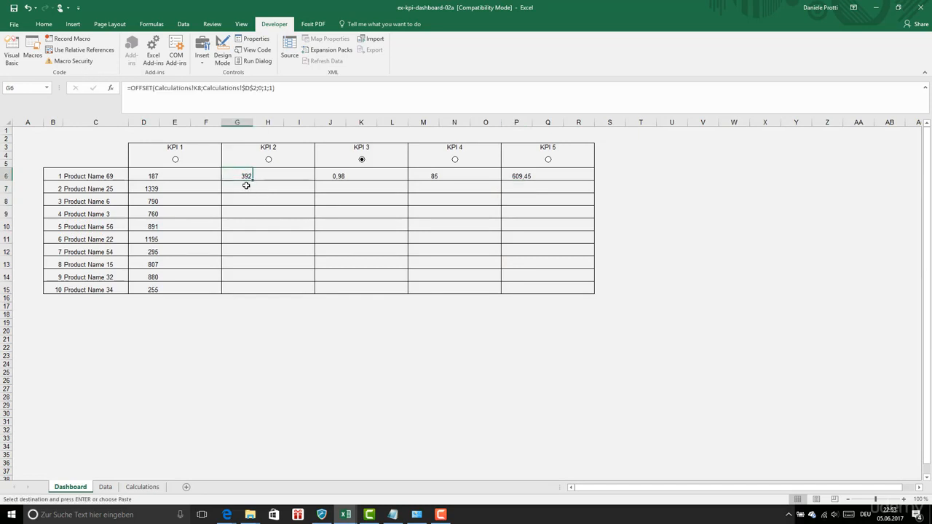
drag(245, 183, 248, 288)
right_click(247, 288)
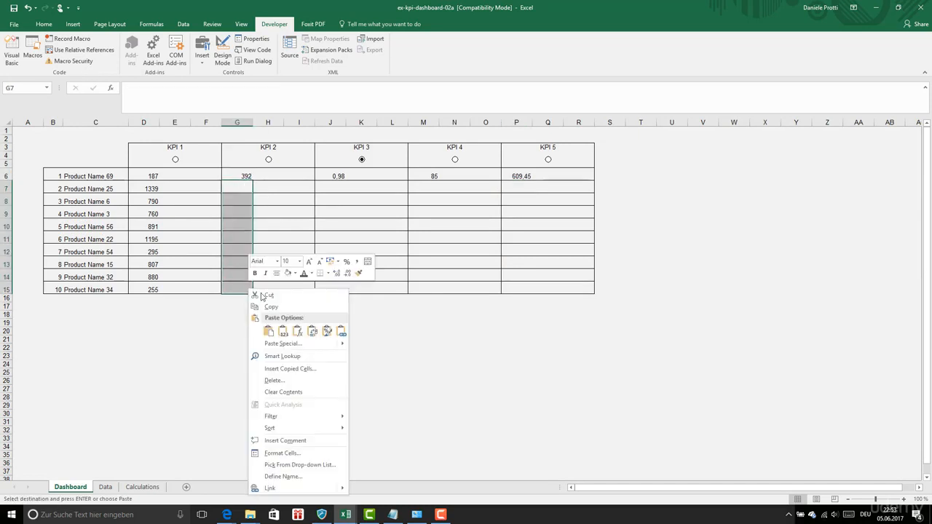
click(296, 327)
Copy the KPI 3 formula from J6 into J7:J15, pasting formulas only
click(333, 178)
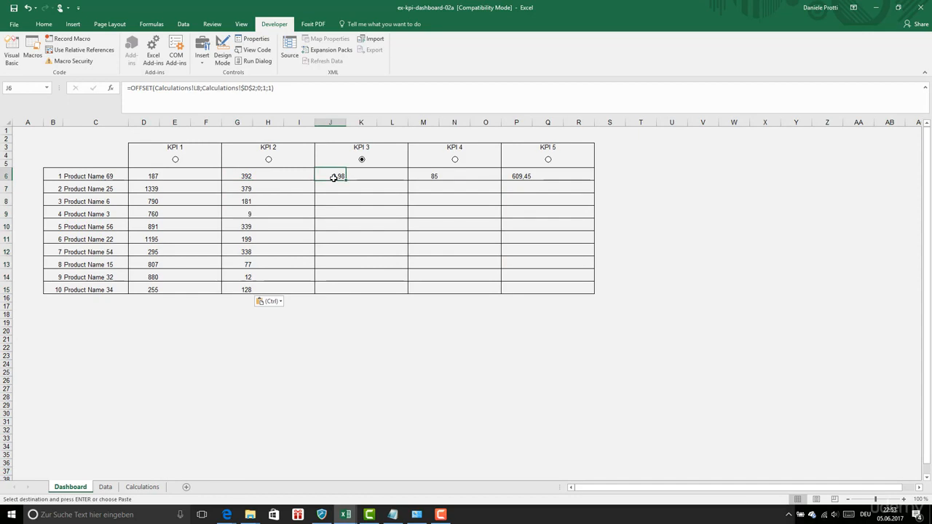
key(ctrl+c)
drag(333, 189, 332, 288)
right_click(338, 288)
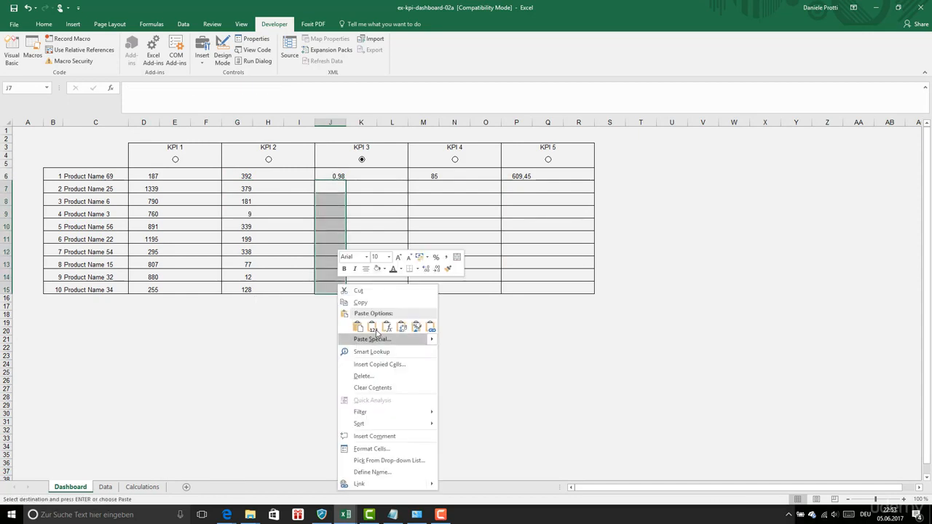
click(387, 327)
Copy the KPI 4 formula from M6 into M7:M15 and the KPI 5 formula from P6 into P7:P15
click(419, 179)
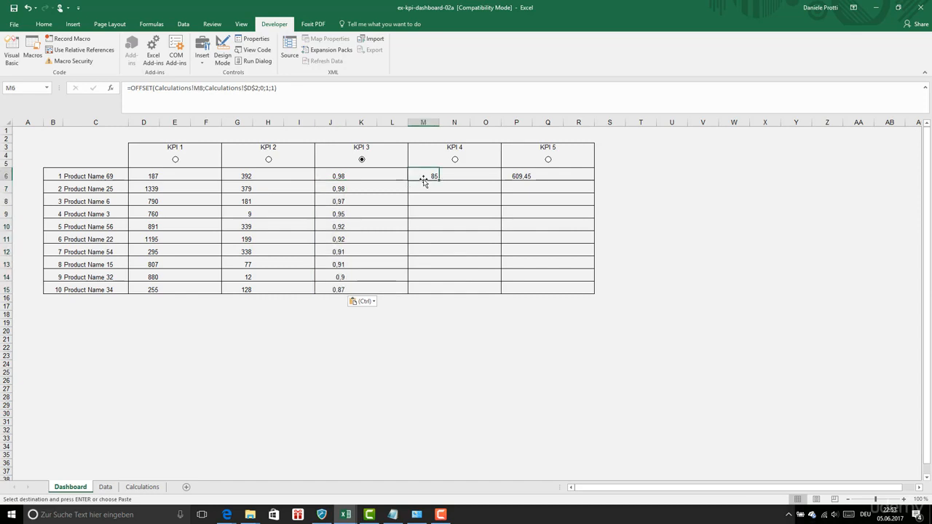
key(ctrl+c)
drag(432, 189, 432, 286)
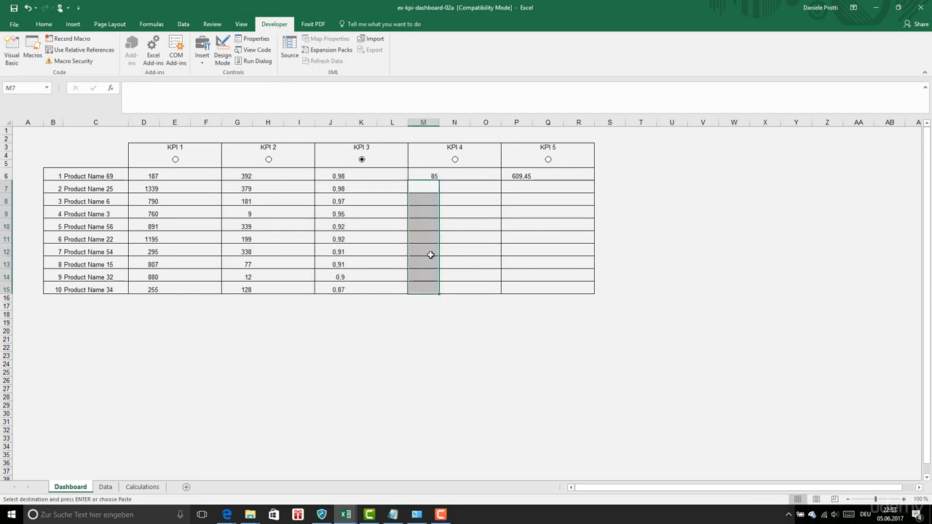
right_click(432, 256)
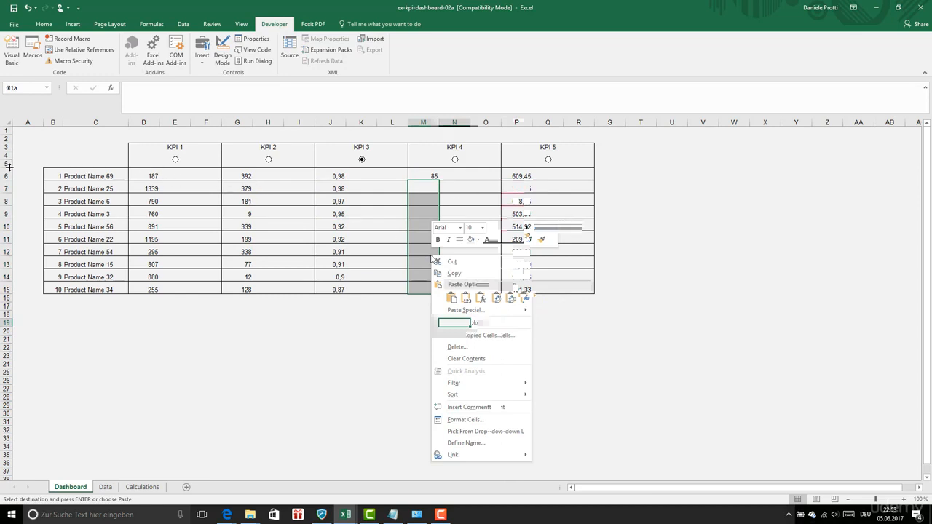
Make row 5 slightly taller and test the sort options for KPI 1 through KPI 5, ending with KPI 1 selected
drag(10, 168, 10, 172)
click(175, 159)
click(268, 159)
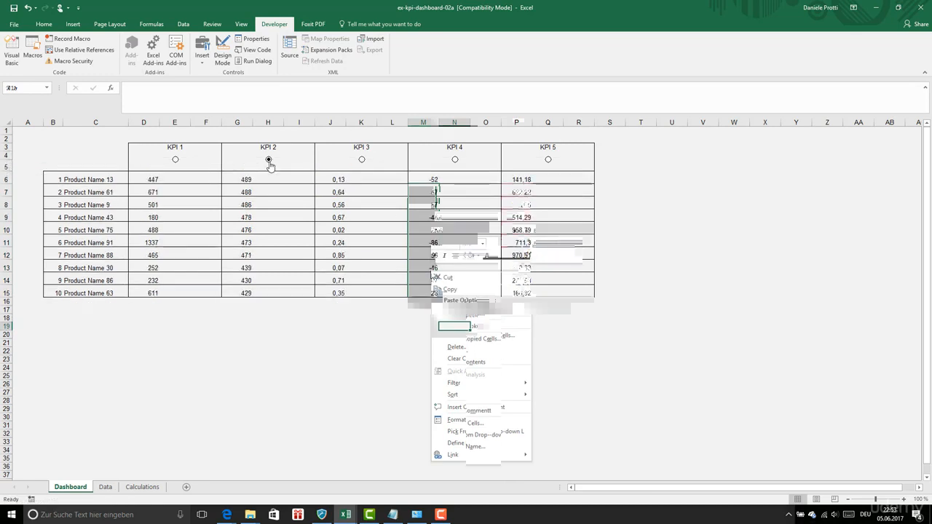
click(363, 159)
click(454, 159)
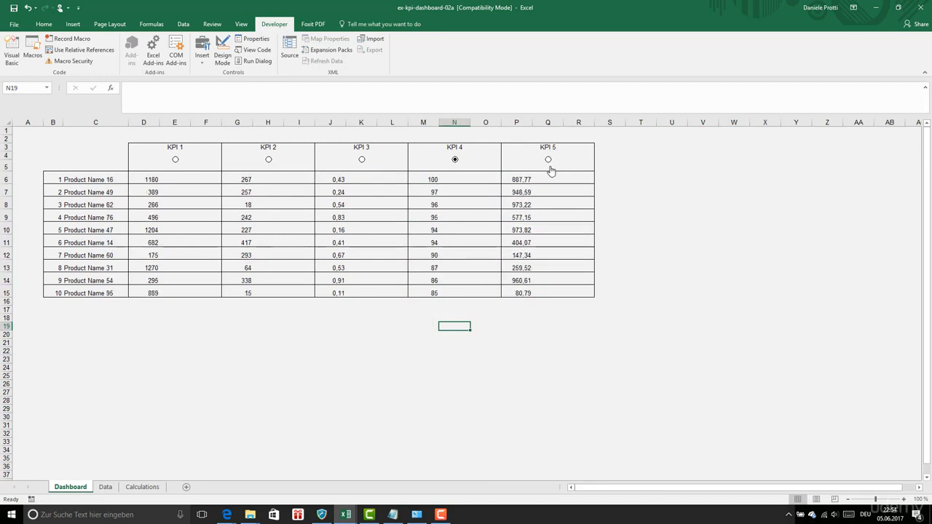
click(549, 160)
click(176, 160)
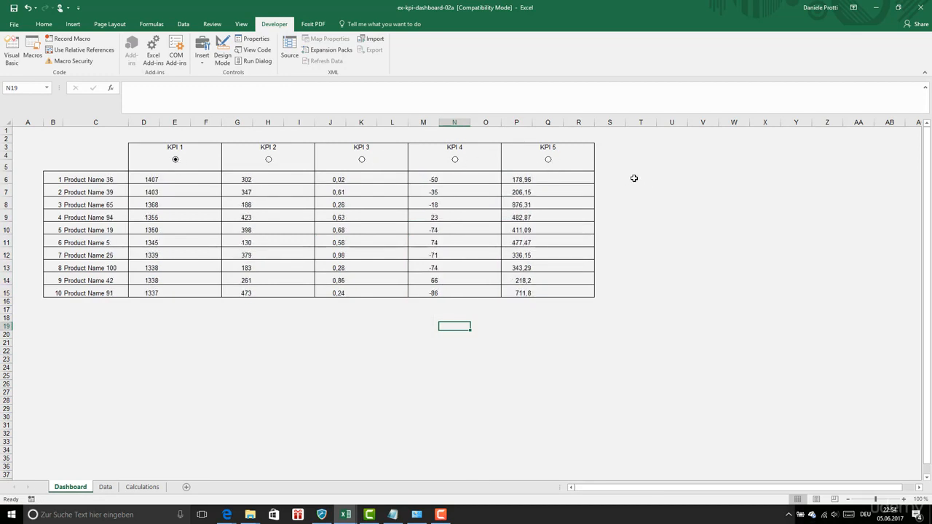